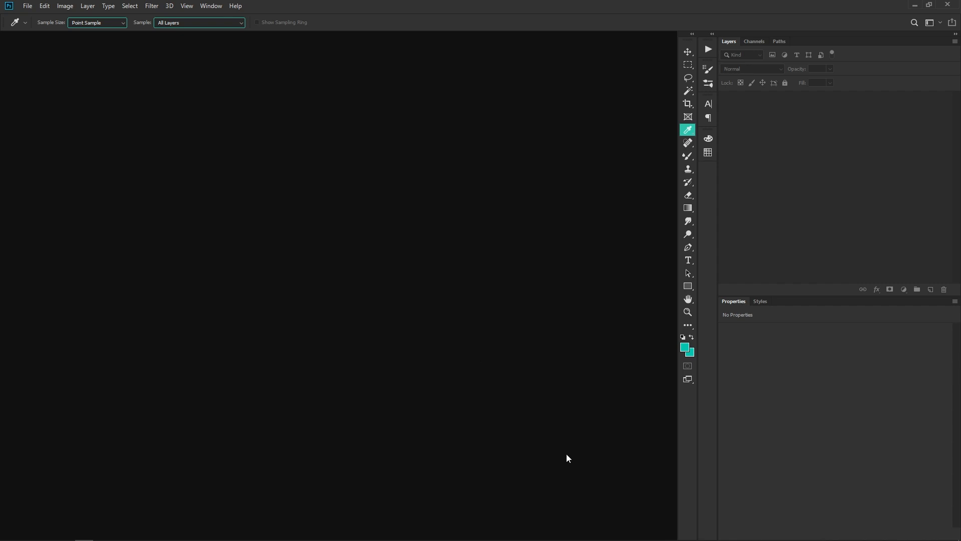
- Open the album design file 12X36.PSD in Photoshop
key("alt+Tab")
left_click_drag(272, 182, 386, 289)
key("alt+Tab")
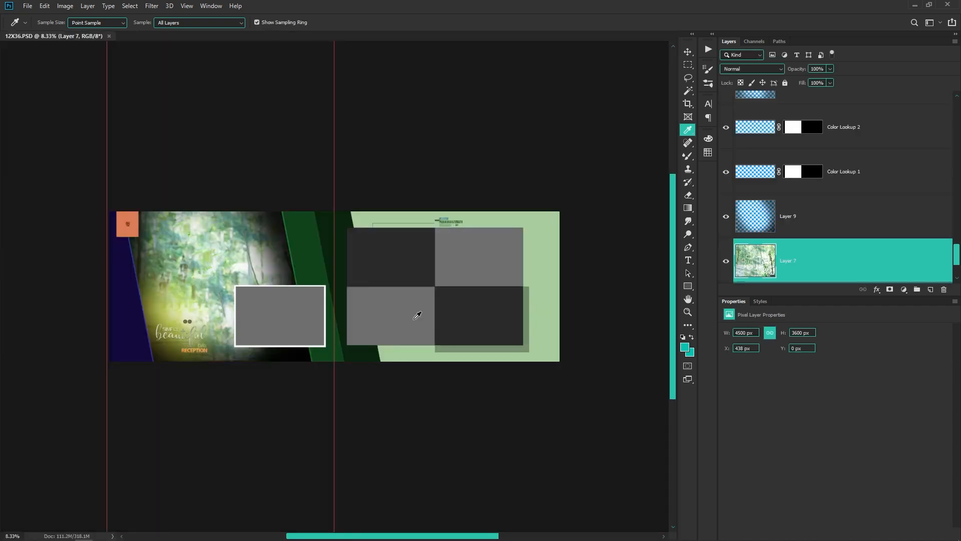
- Check the album document's width, height and resolution in Image Size without changing them
key("ctrl+plus")
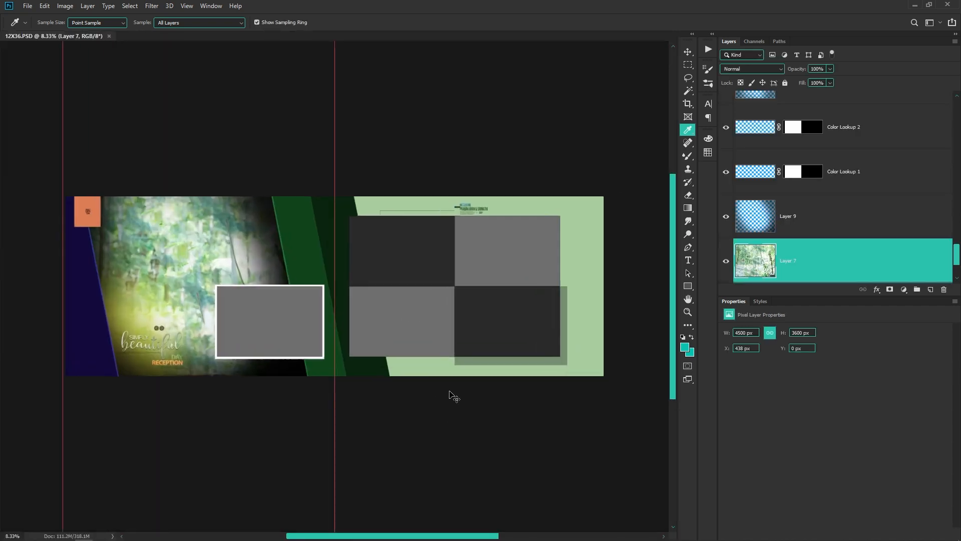
key("ctrl+plus")
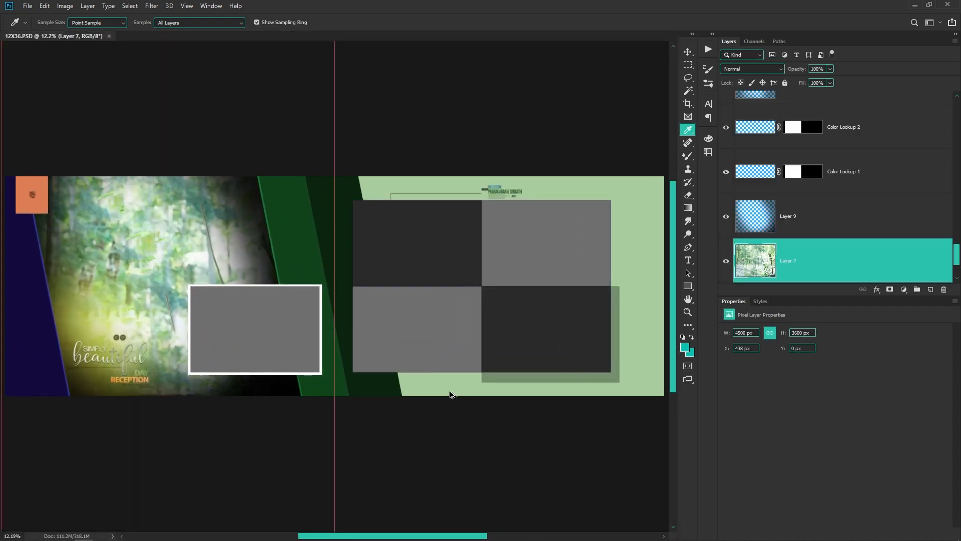
key("ctrl+alt+i")
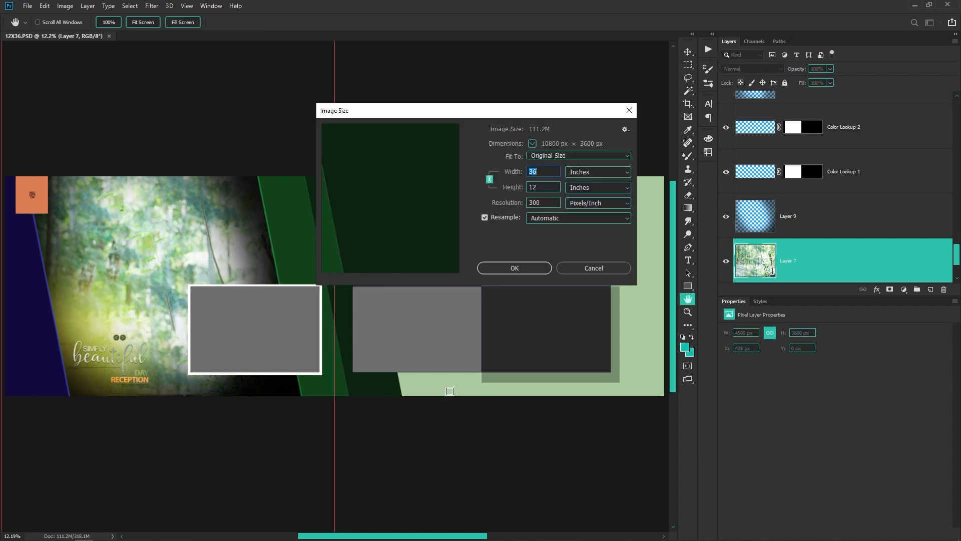
key("Escape")
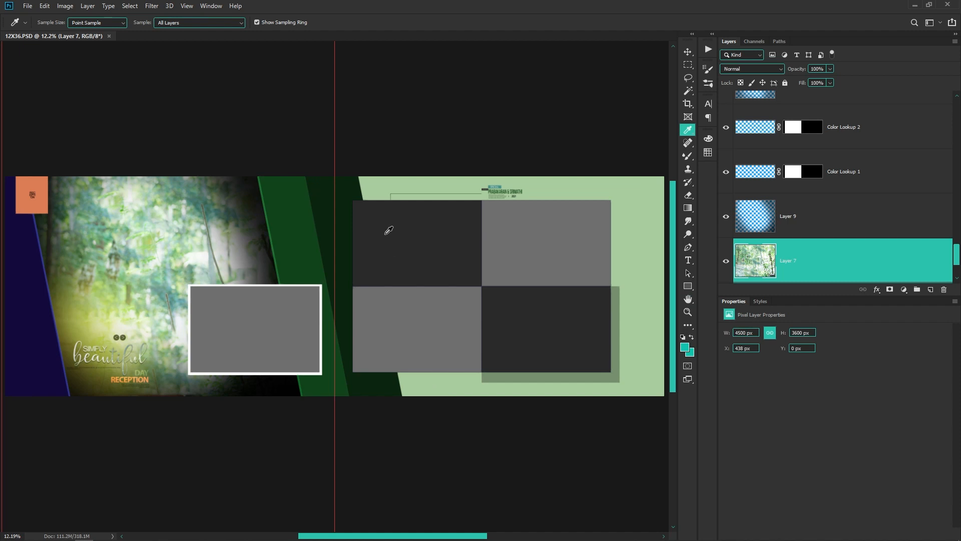
- Clear all existing guides from the document and deselect the active layer
key("v")
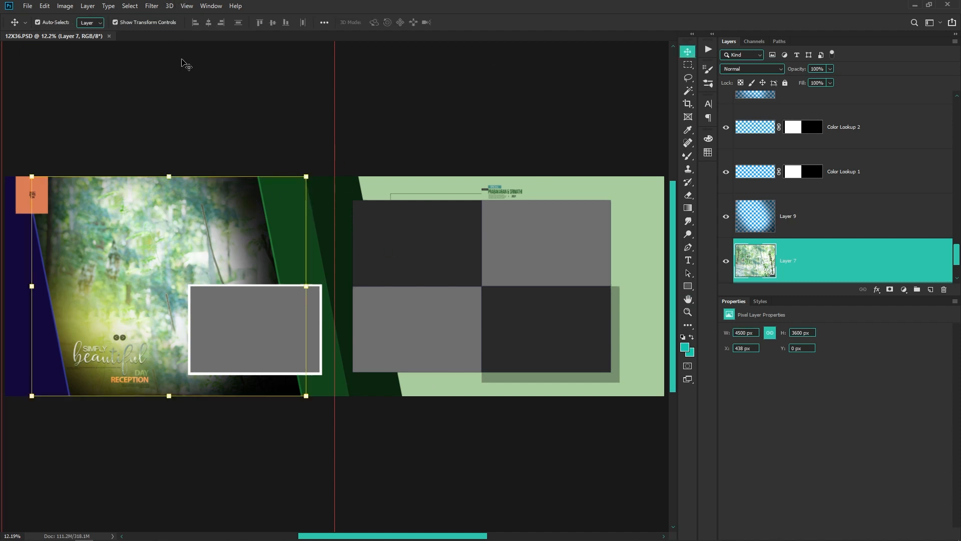
left_click(188, 6)
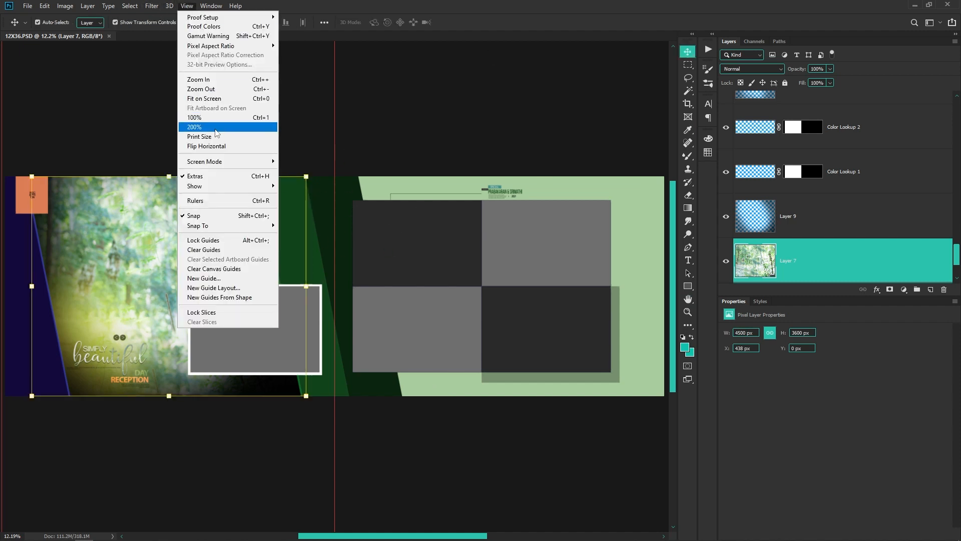
left_click(232, 249)
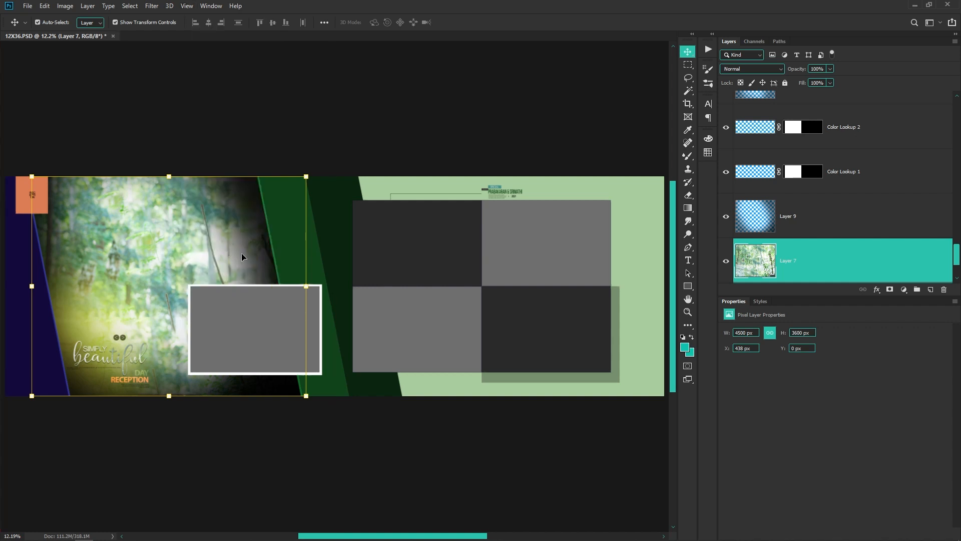
left_click(421, 194)
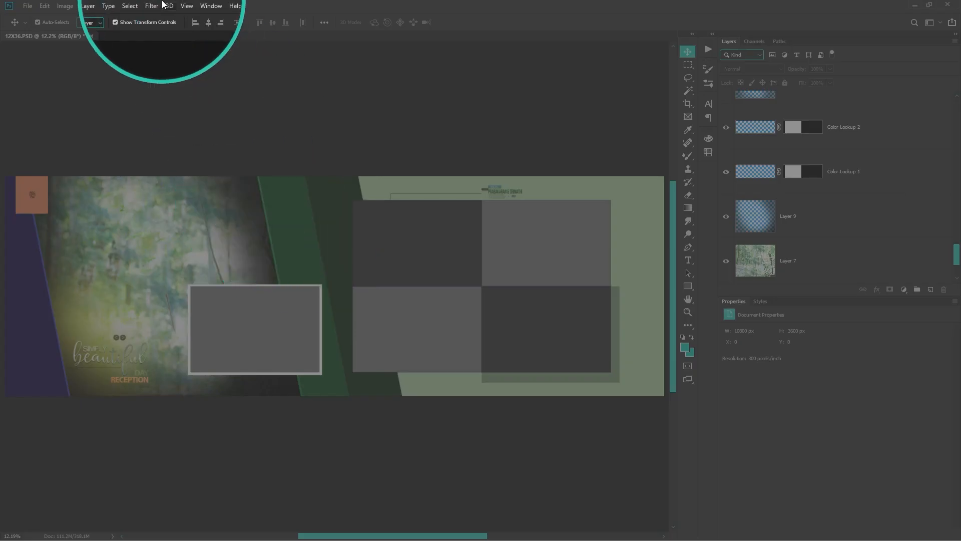
- Start a new guide layout and reset it to the Default preset
left_click(187, 6)
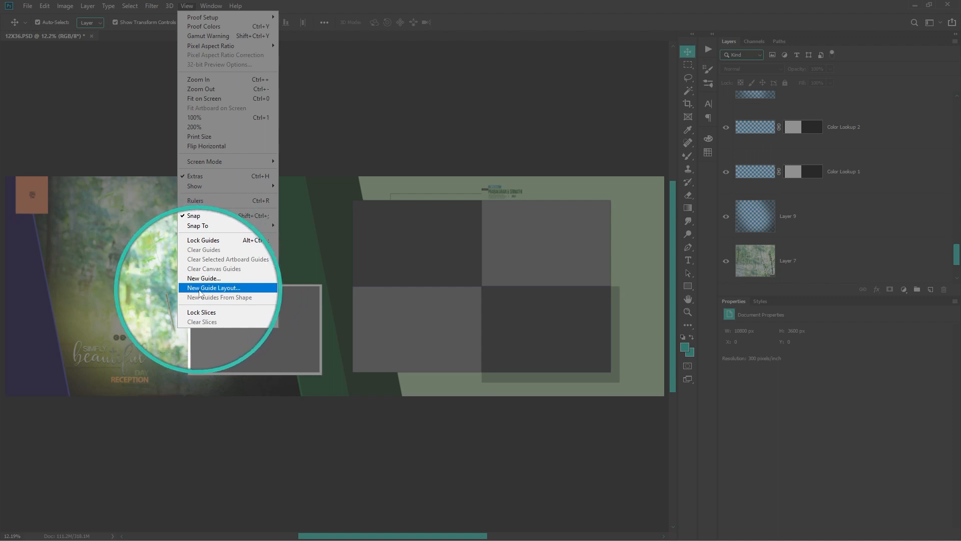
left_click(225, 288)
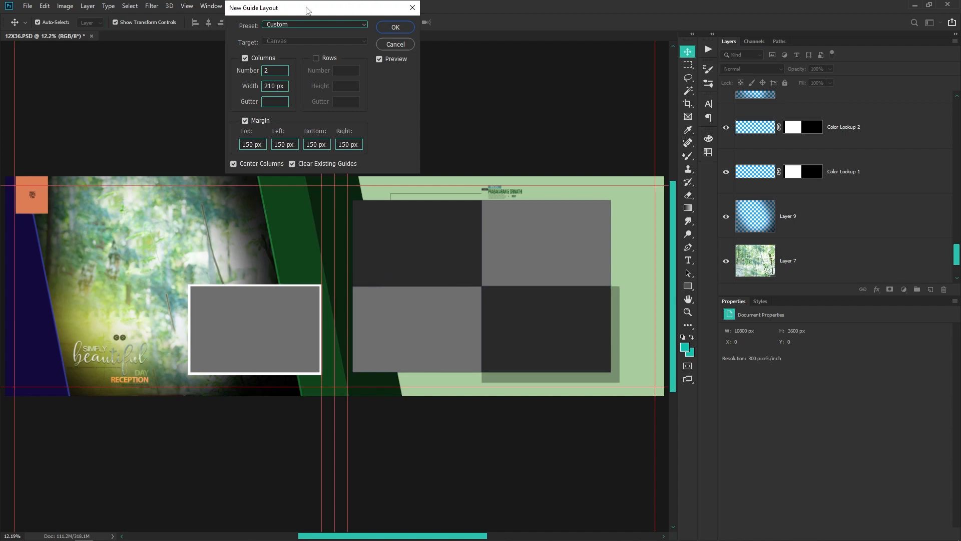
left_click_drag(306, 8, 355, 187)
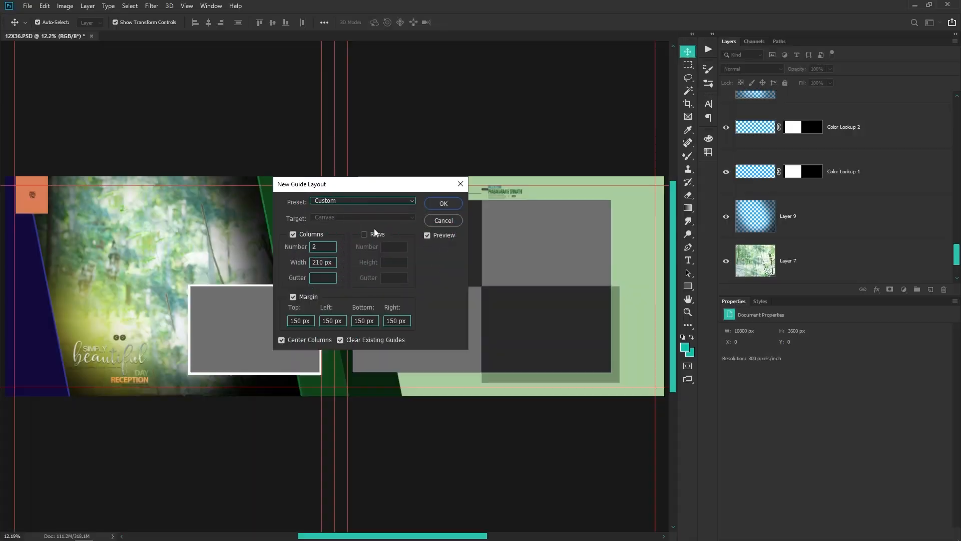
left_click(375, 201)
left_click(378, 208)
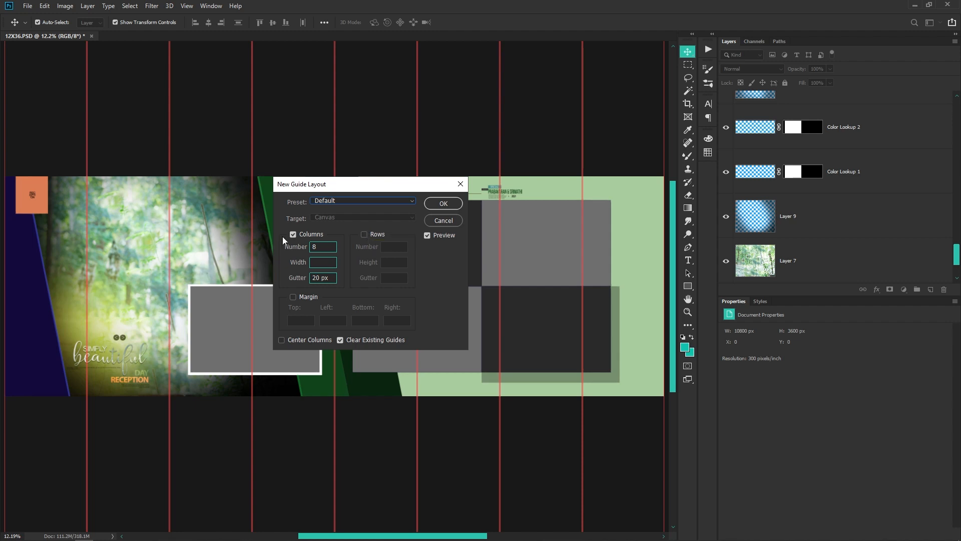
- Set the guide layout to 2 columns with a width of 0.7 in and a gutter of 0 px
left_click(323, 247)
type("2")
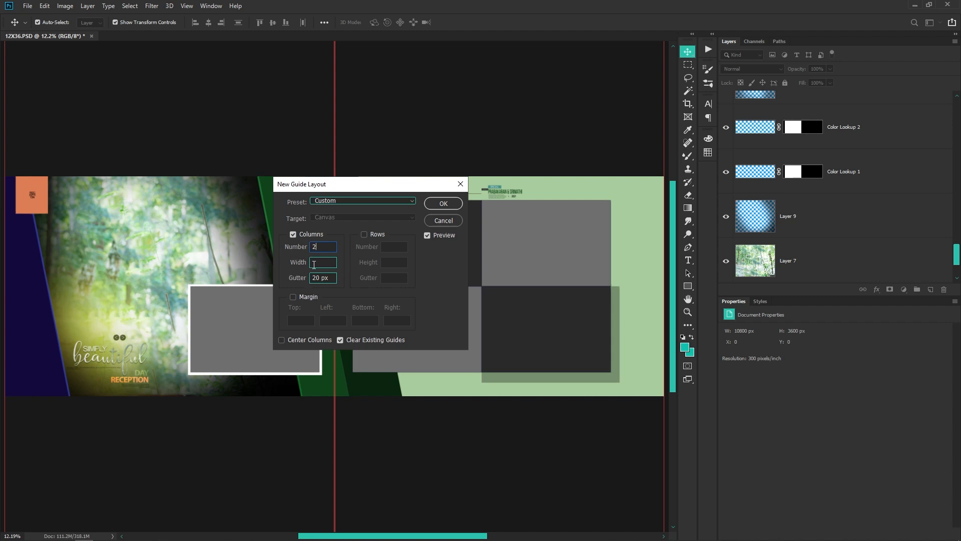
left_click_drag(365, 186, 474, 352)
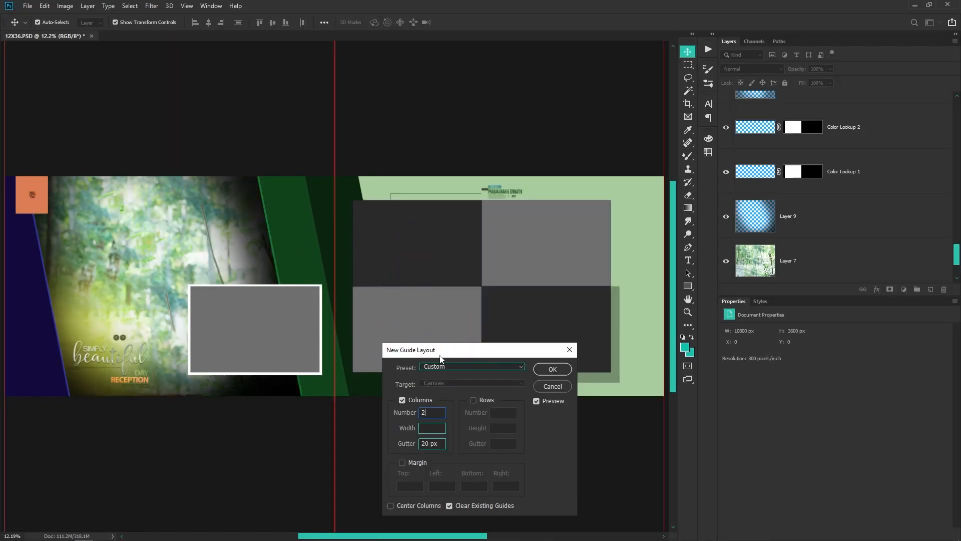
left_click_drag(441, 357, 424, 255)
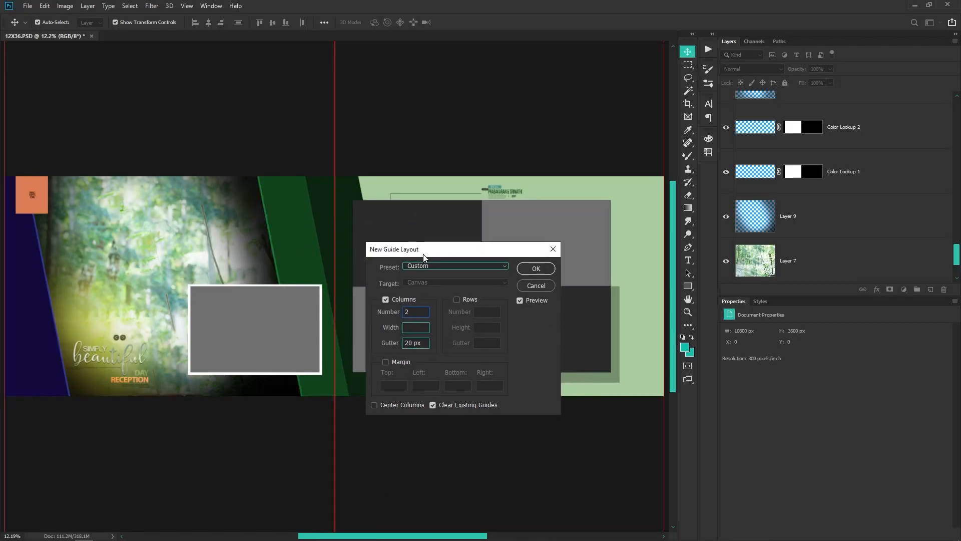
left_click(408, 327)
type("0.7in")
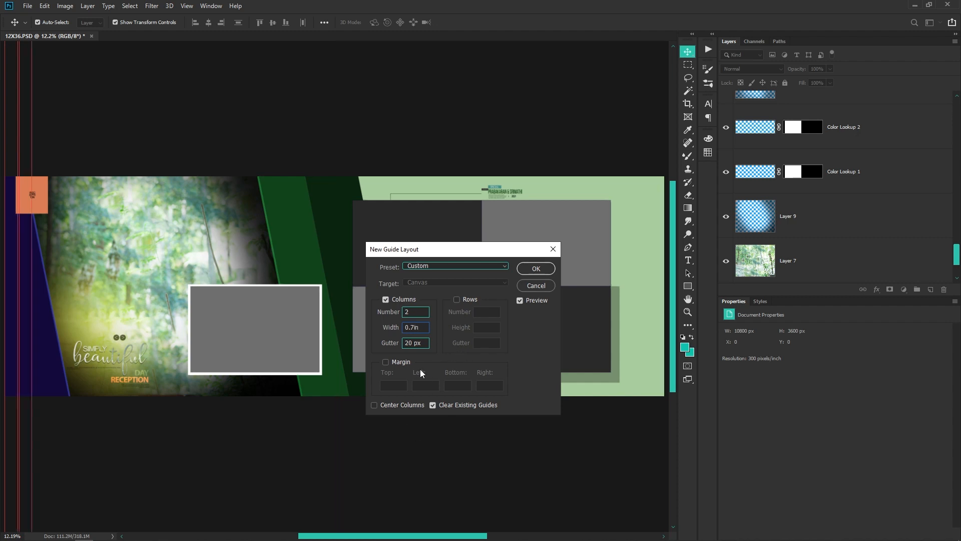
key("Tab")
type("0")
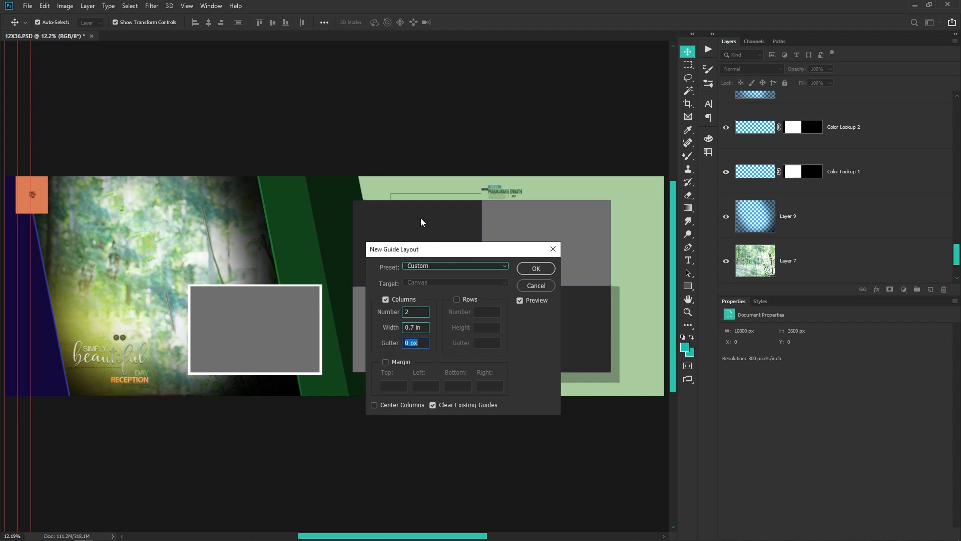
left_click(362, 266)
- Enable margin guides and set the top, left, bottom and right margins to 0.5 in each
left_click(386, 362)
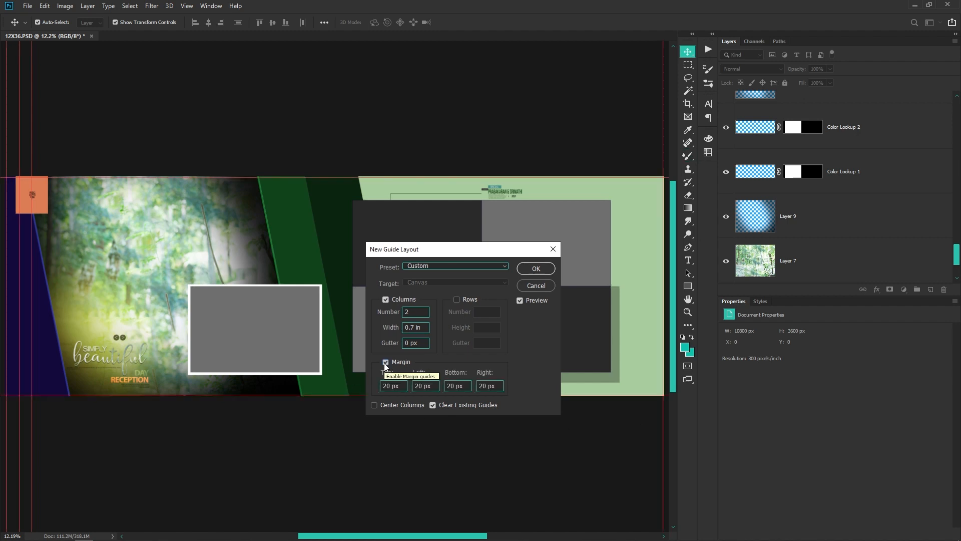
left_click_drag(477, 249, 445, 304)
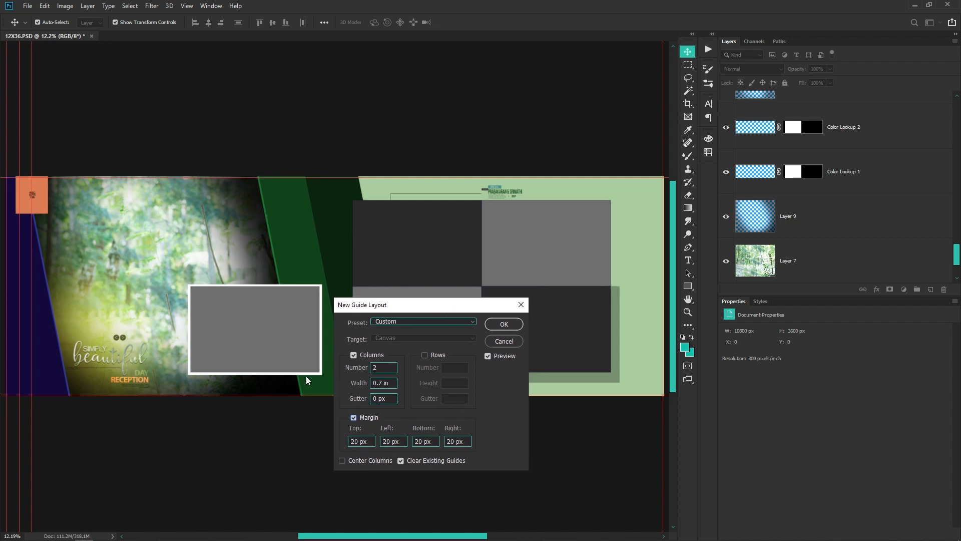
left_click_drag(404, 302, 403, 201)
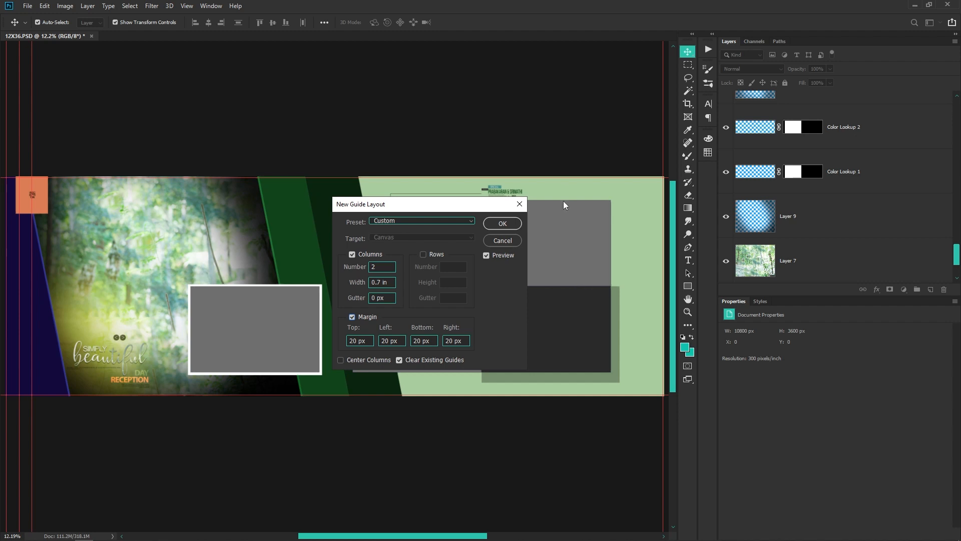
left_click(358, 340)
type("0.")
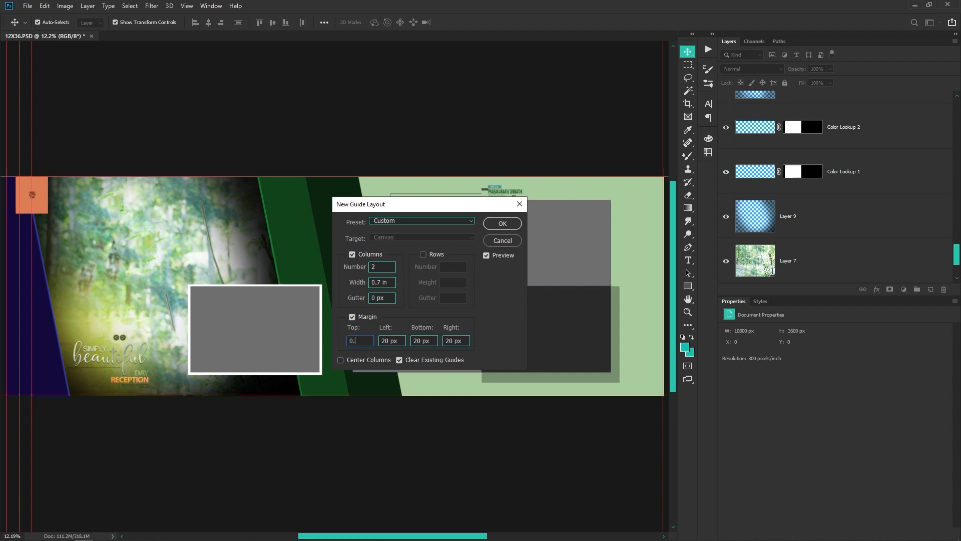
type("5in")
key("ctrl+a")
key("ctrl+c")
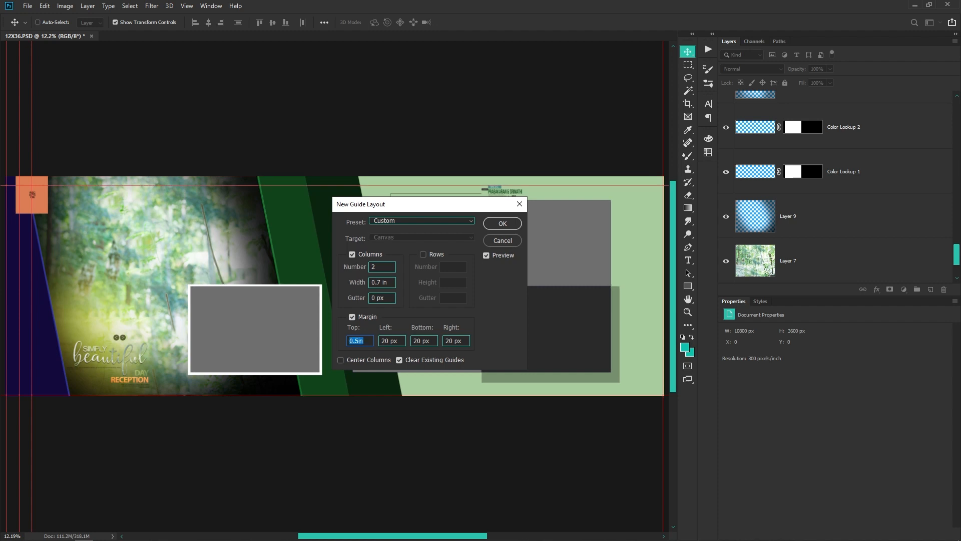
key("Tab")
key("ctrl+v")
key("Tab")
key("ctrl+v")
key("Tab")
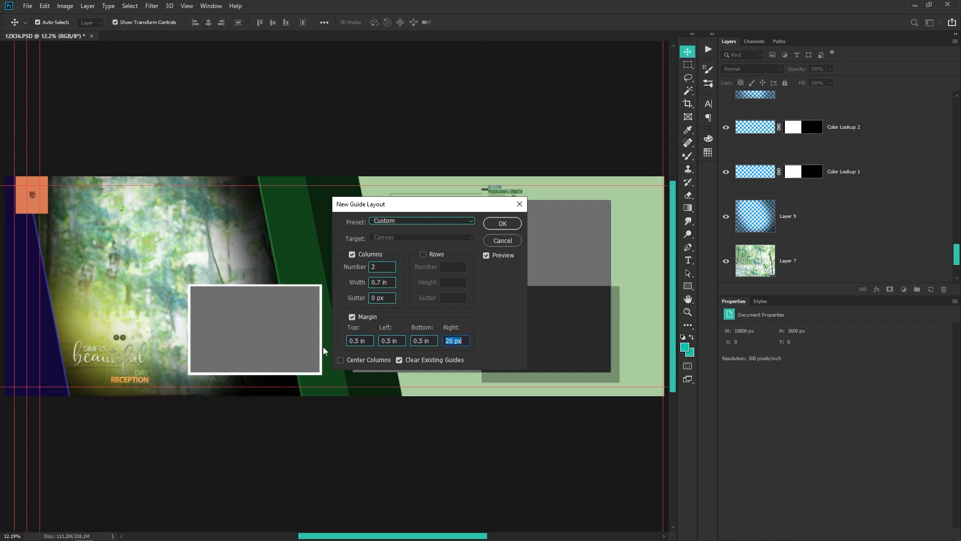
key("ctrl+v")
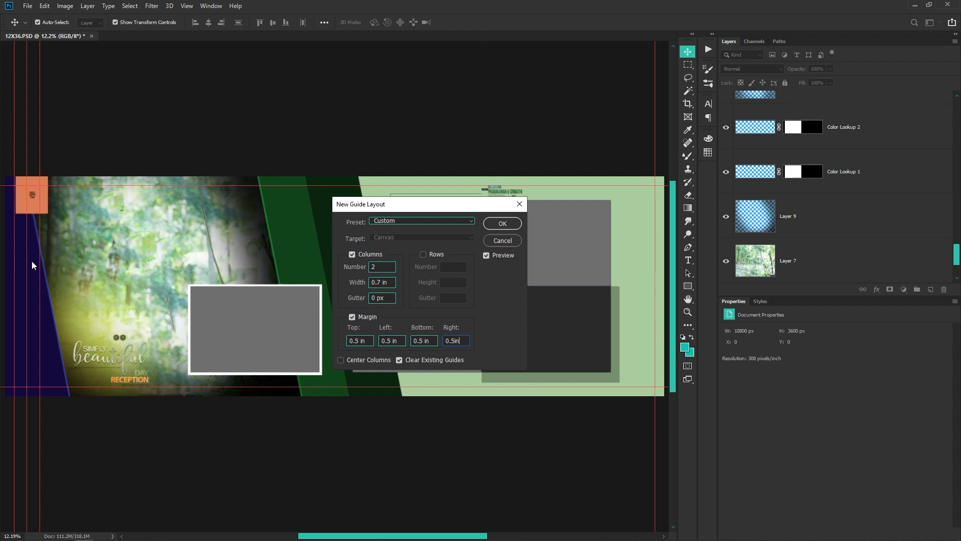
- Center the column guides on the canvas
left_click(358, 359)
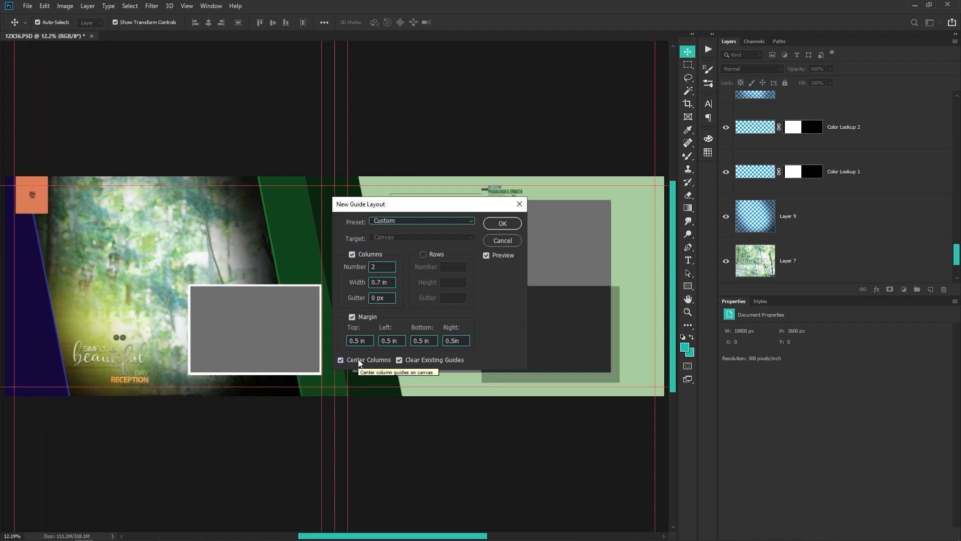
left_click_drag(404, 210, 757, 358)
scroll(313, 232, "down", 2)
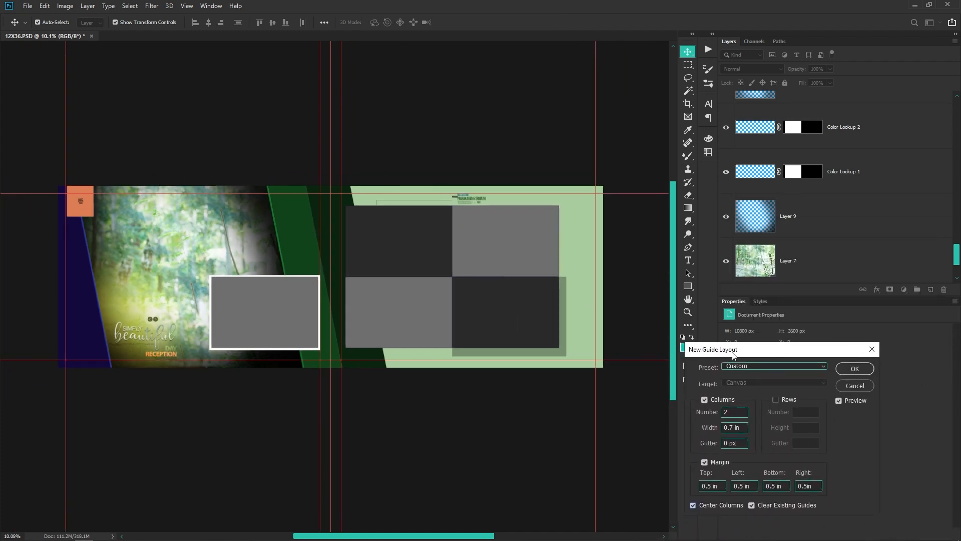
left_click_drag(727, 352, 401, 322)
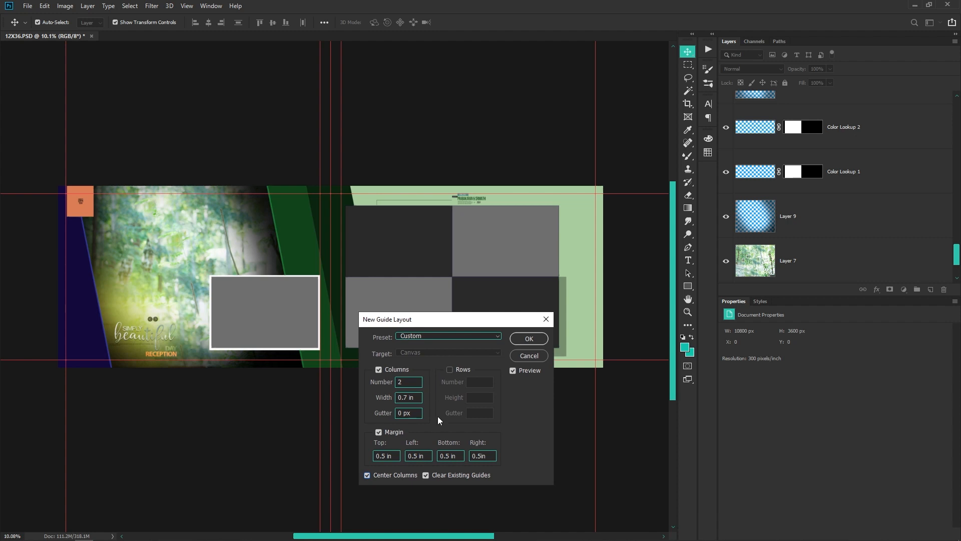
- Save the guide settings as a preset named Album Guide in the Desktop's Editing folder and apply the layout
left_click(427, 338)
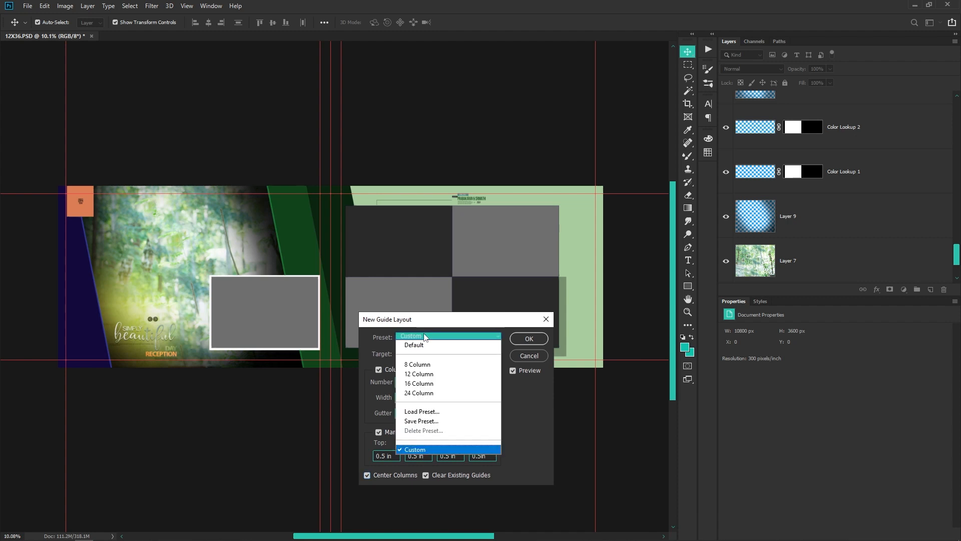
left_click(427, 422)
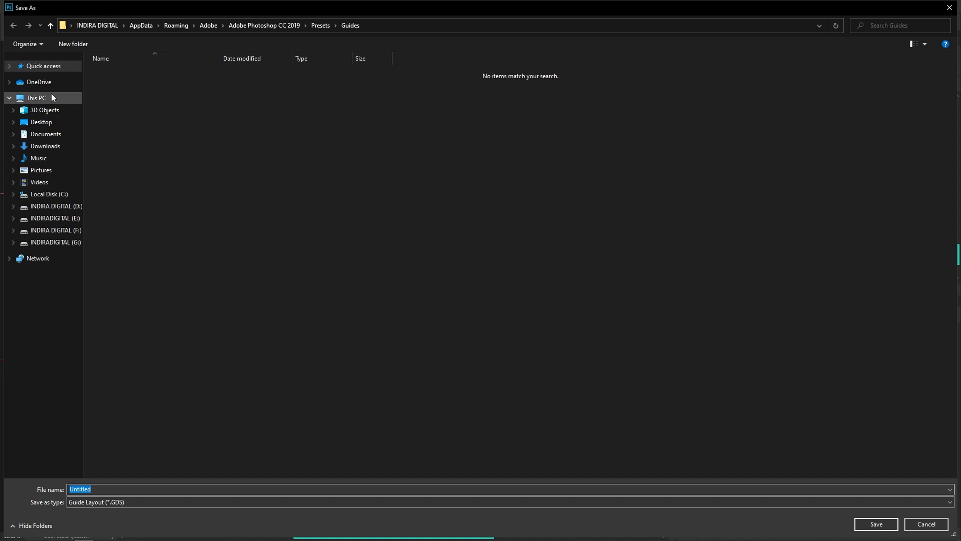
left_click(47, 125)
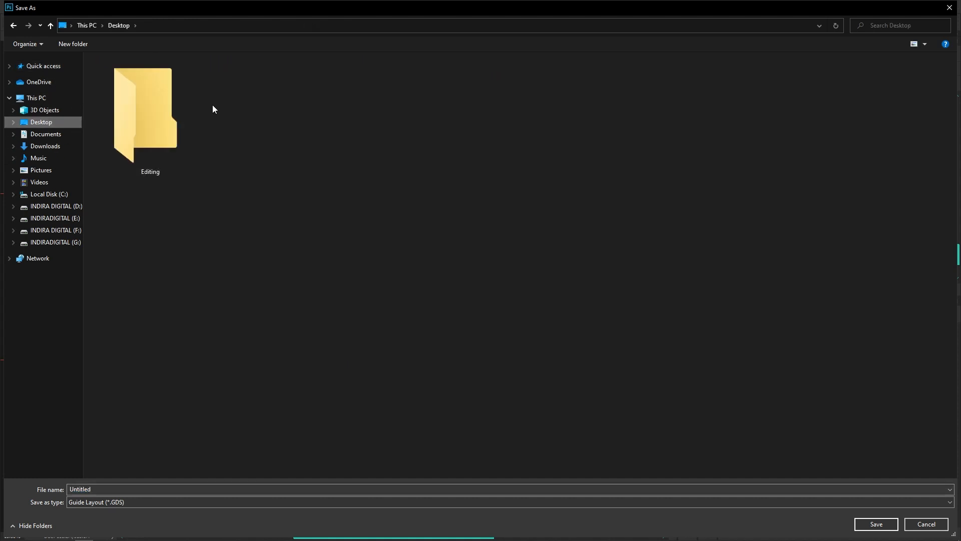
double_click(176, 145)
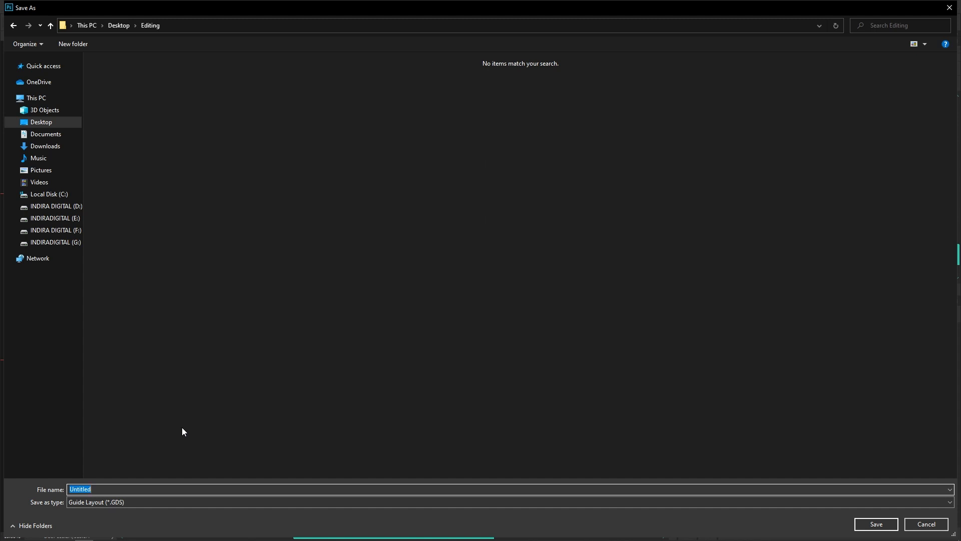
type("Album Guide")
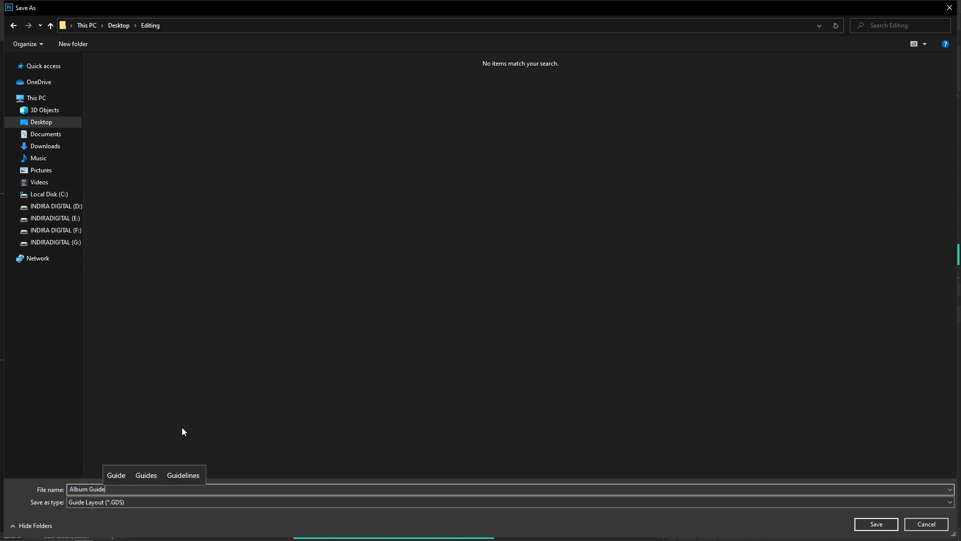
key("Return")
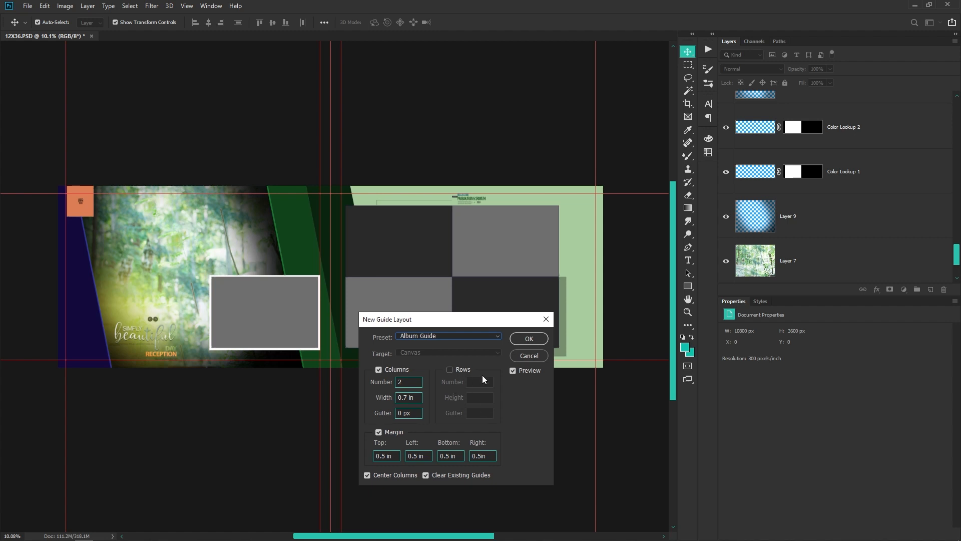
left_click(528, 339)
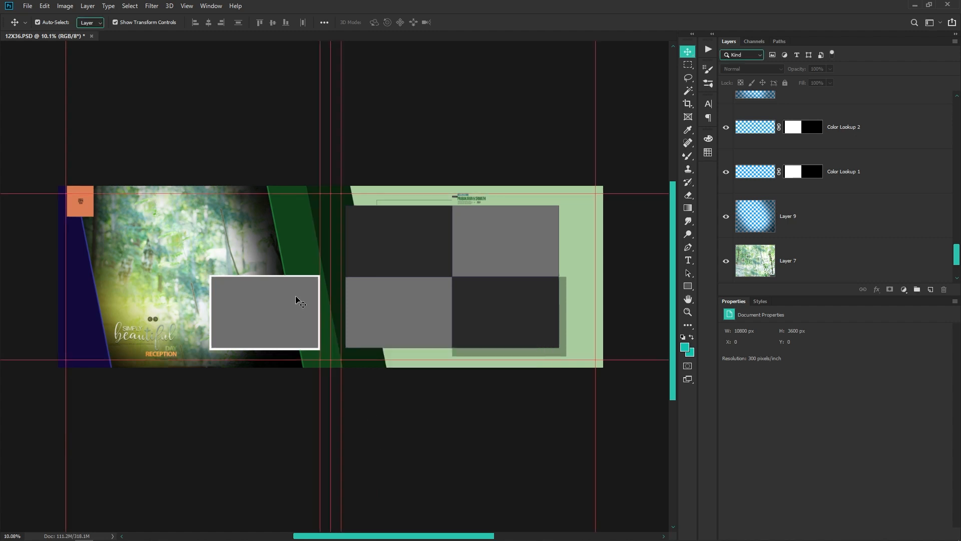
- Undo the guide layout applied to the 12x36 document and toggle guide visibility
scroll(295, 299, "up", 1)
key("ctrl+semicolon")
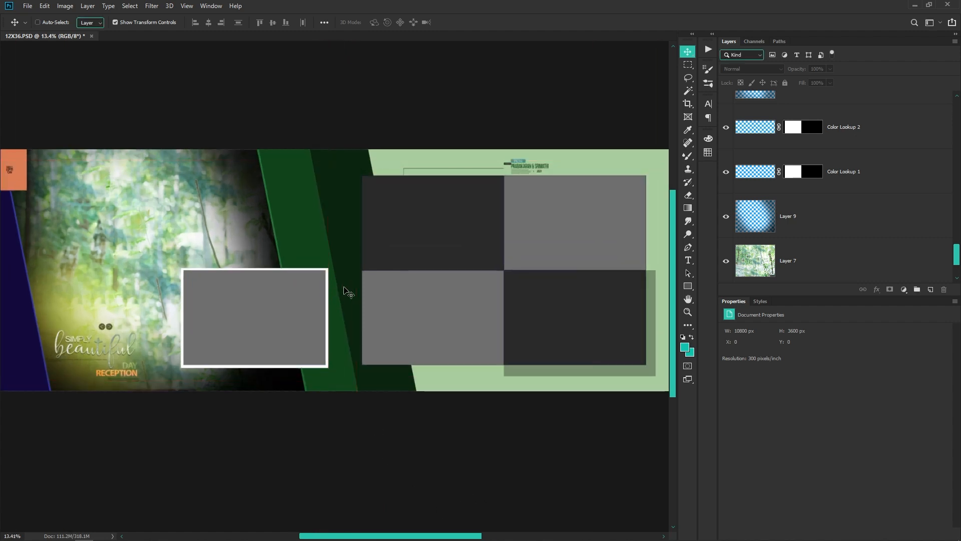
key("ctrl+z")
key("ctrl+z")
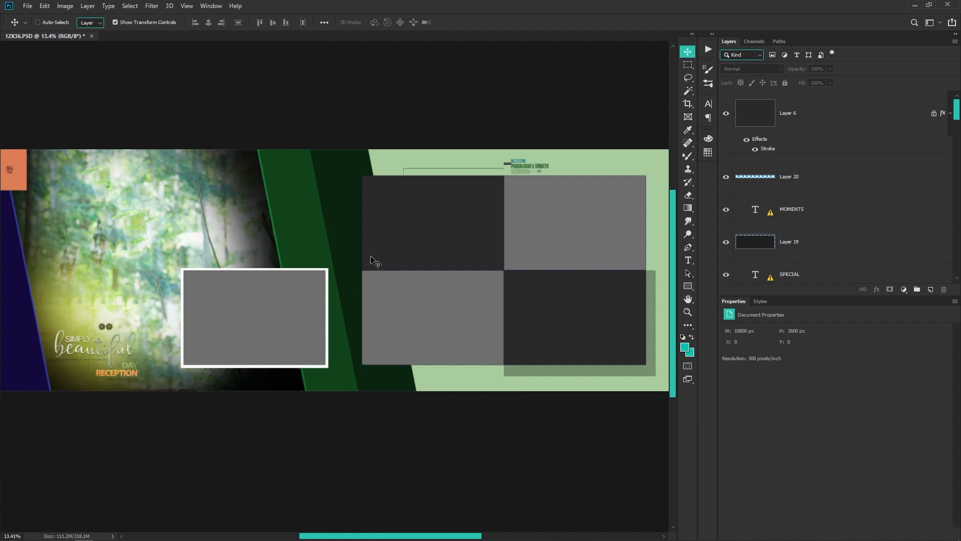
key("ctrl+semicolon")
key("ctrl+semicolon")
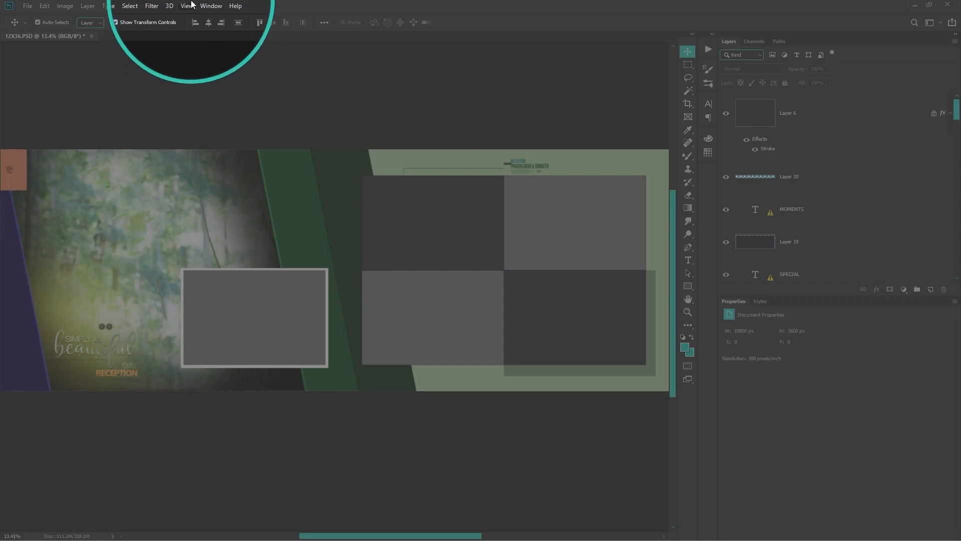
- Apply a new guide layout to the 12x36 document using the Album Guide preset
left_click(187, 6)
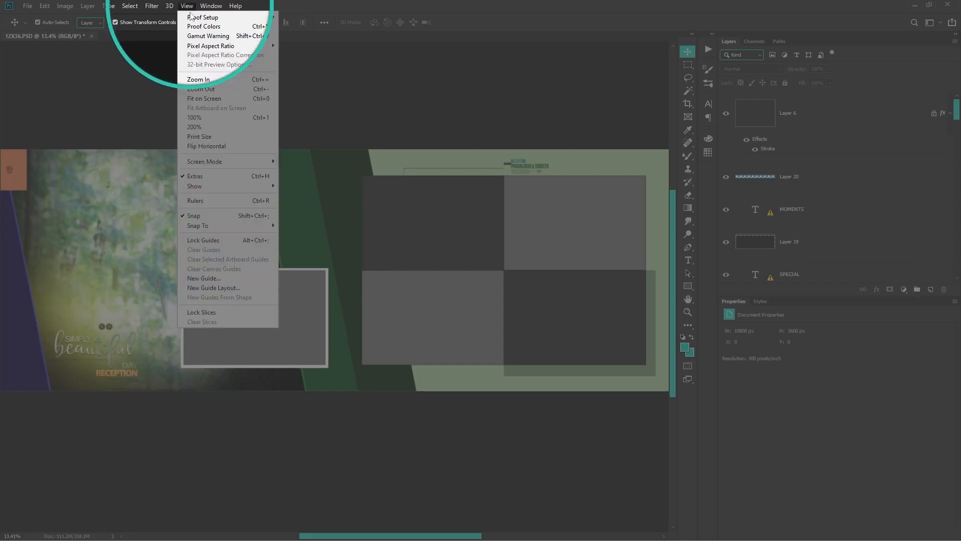
left_click(235, 288)
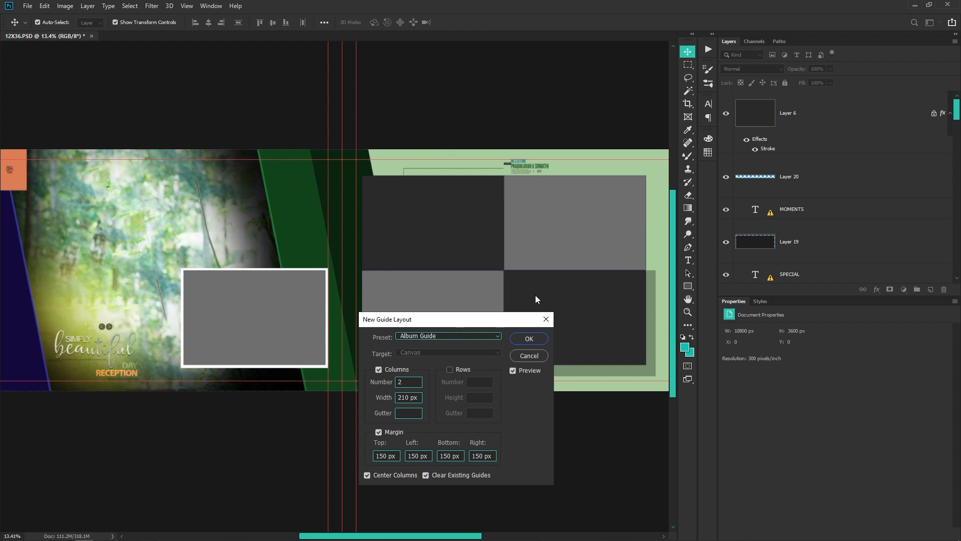
left_click(530, 338)
scroll(325, 303, "down", 2)
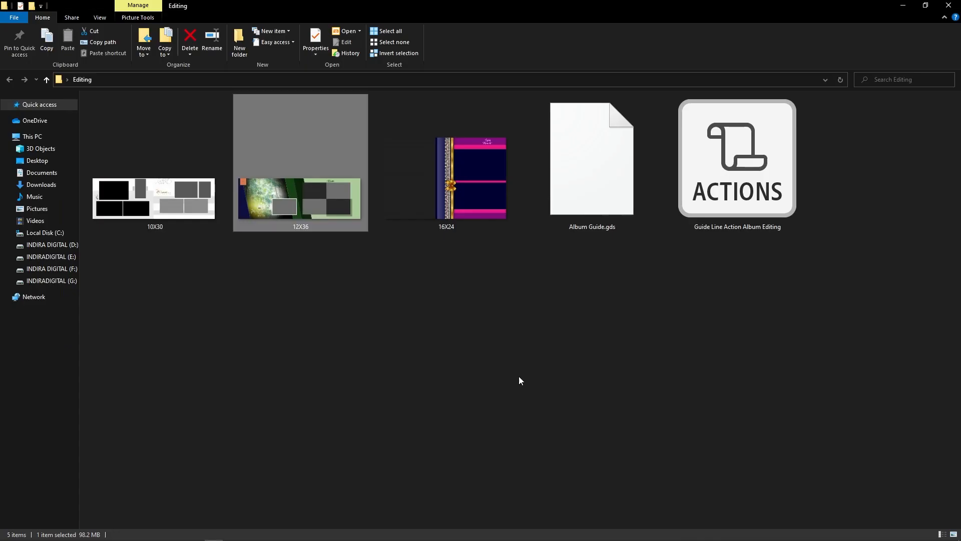
- Open the 16X24 design from the Editing folder and clear its canvas guides
left_click_drag(435, 189, 459, 167)
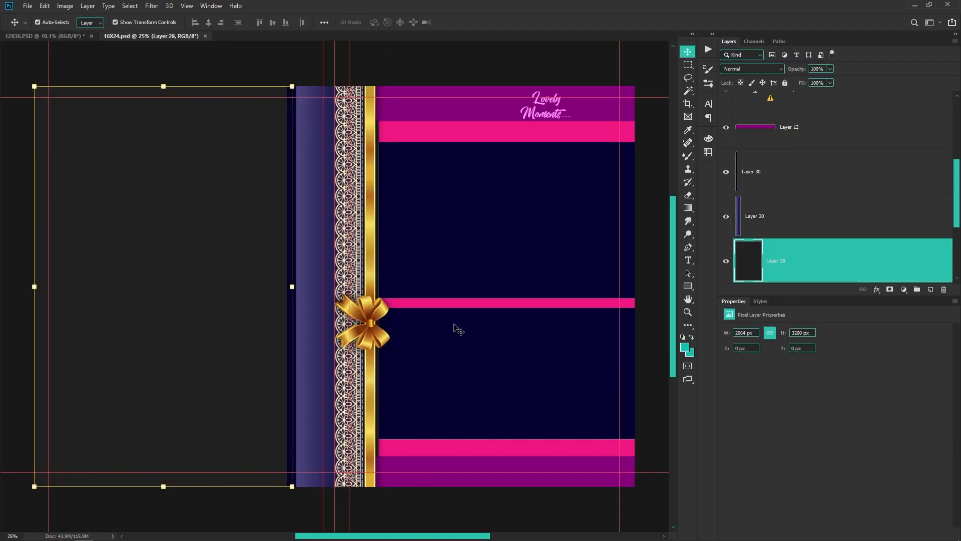
left_click(185, 6)
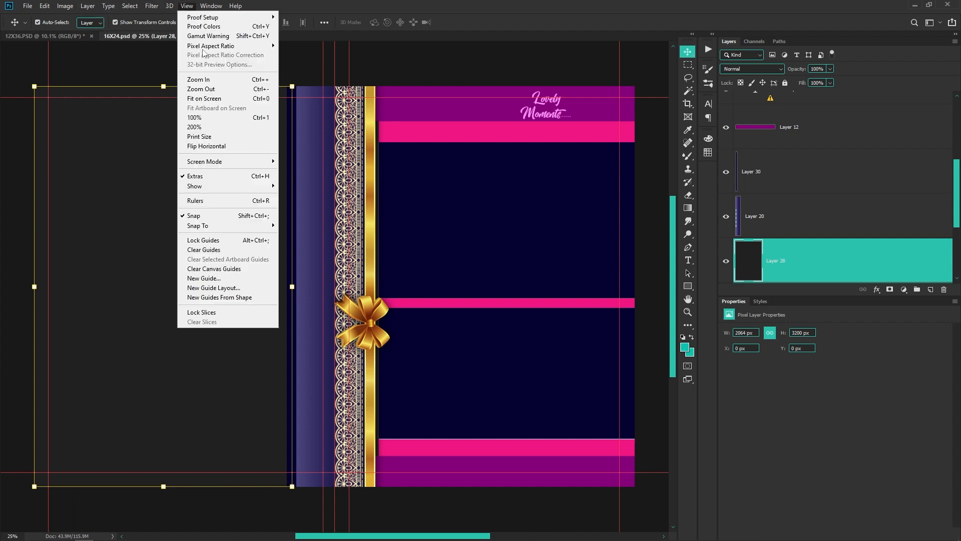
left_click(220, 269)
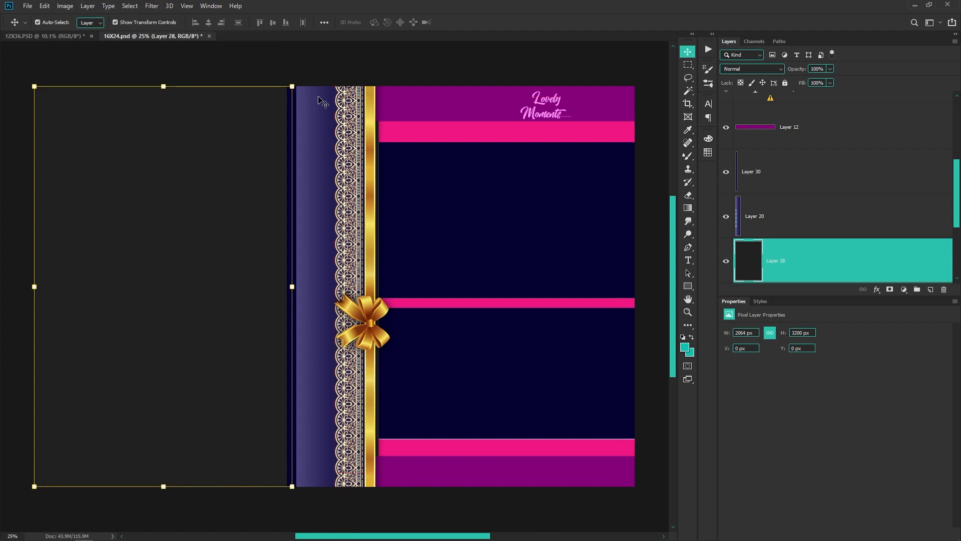
left_click(187, 6)
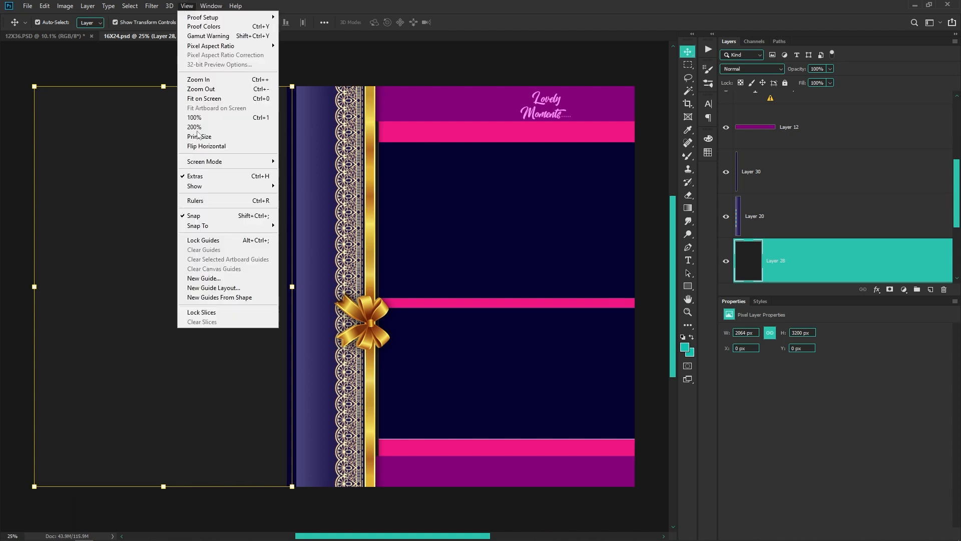
left_click(228, 289)
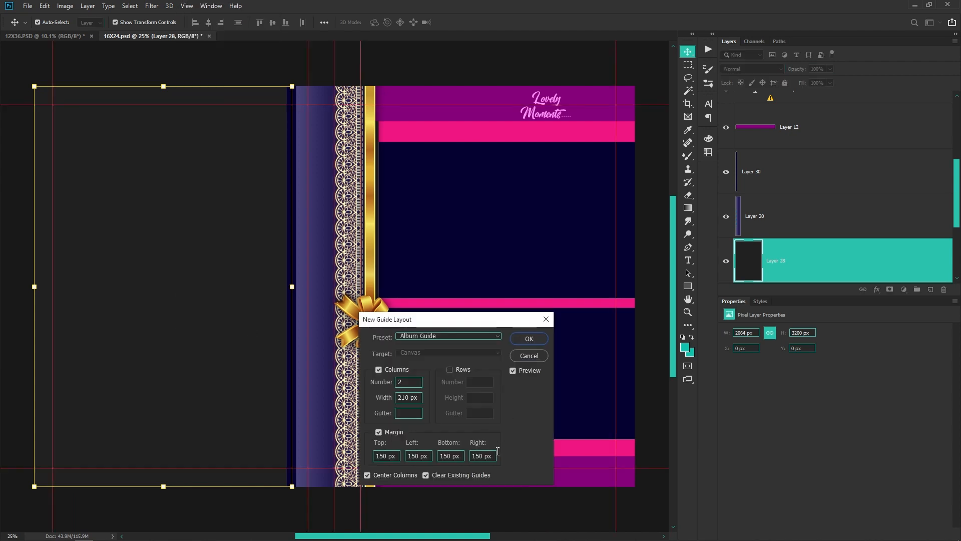
left_click(529, 356)
left_click_drag(384, 425, 384, 425)
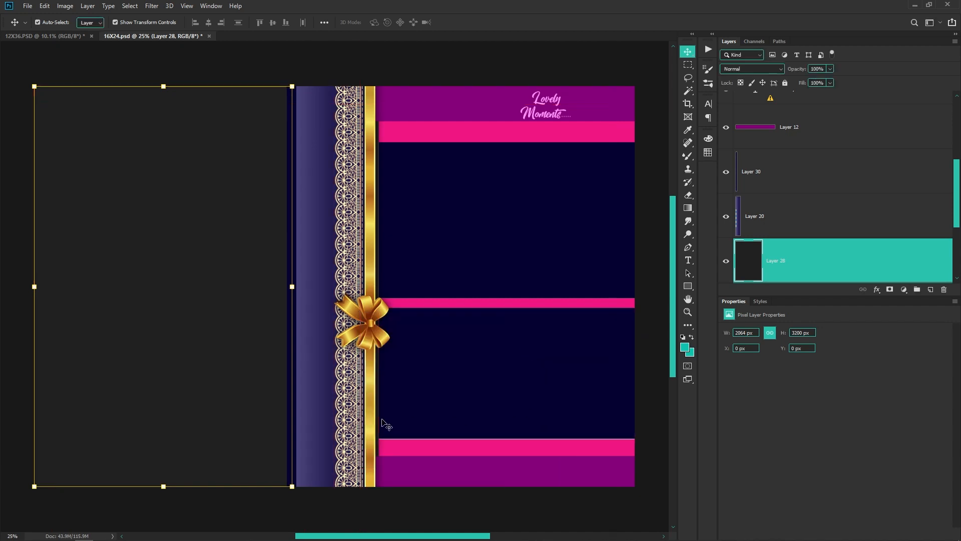
- Load the Guide Line Action Album Editing action file from the Desktop's Editing folder
left_click(708, 49)
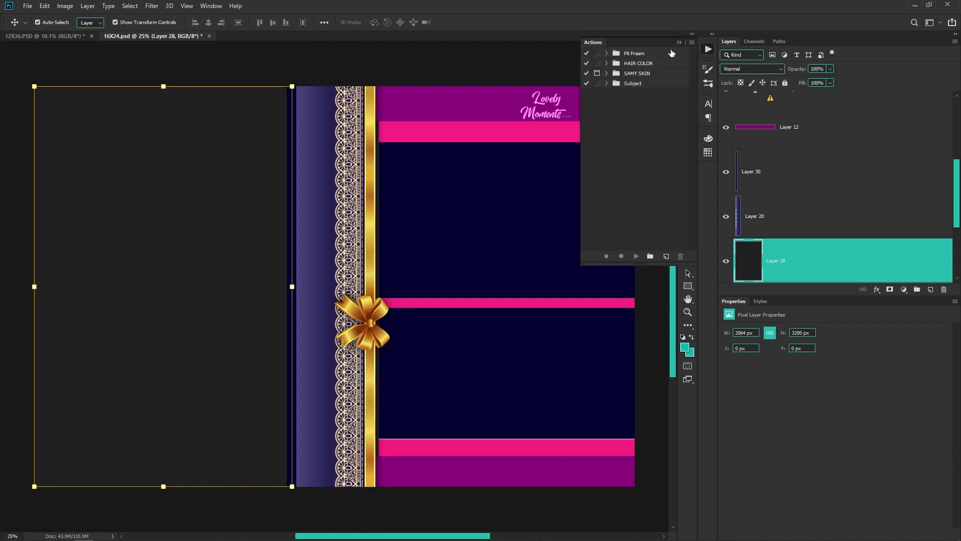
left_click(692, 42)
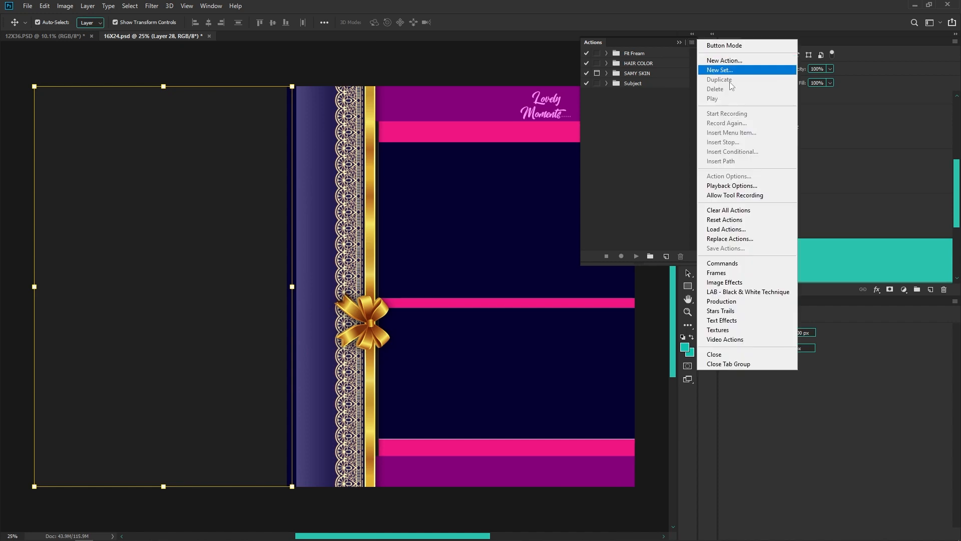
left_click(726, 229)
left_click(43, 123)
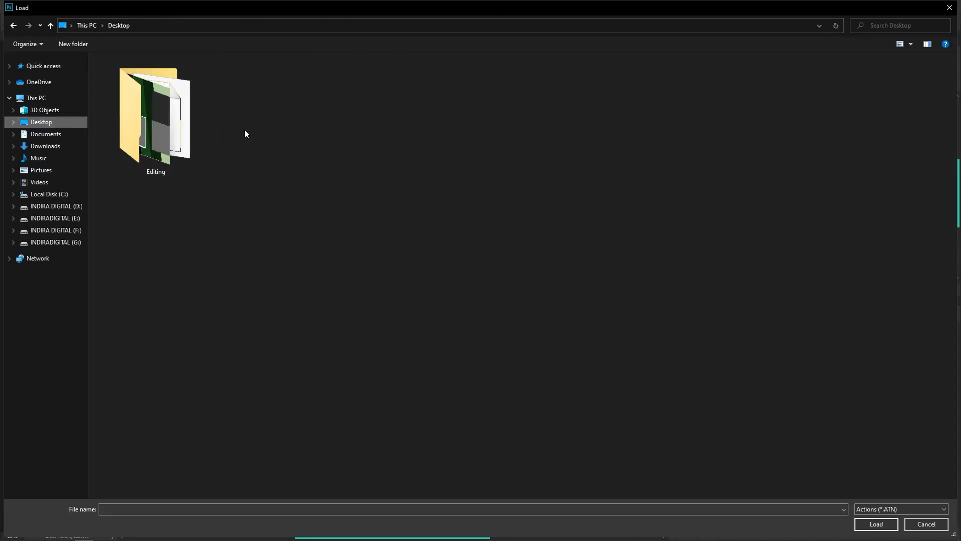
double_click(197, 155)
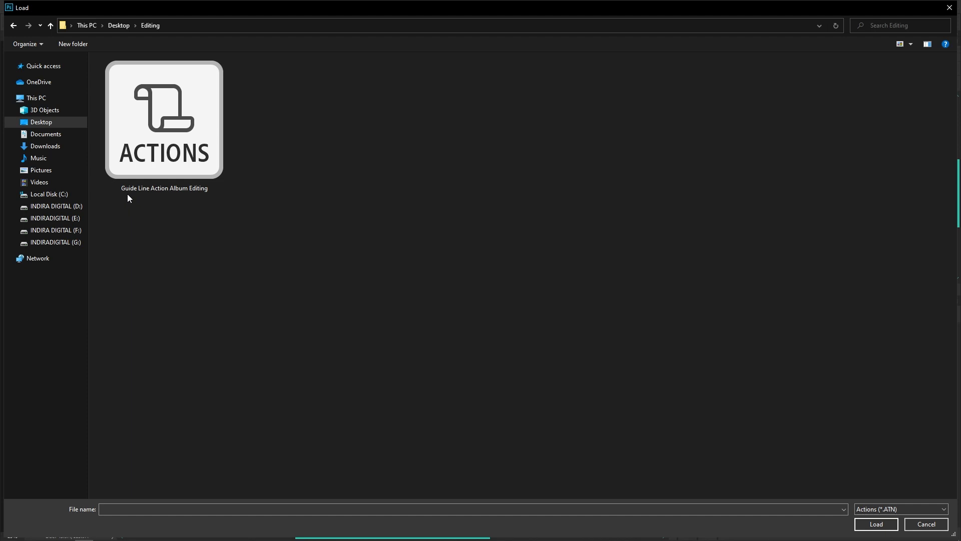
left_click(182, 145)
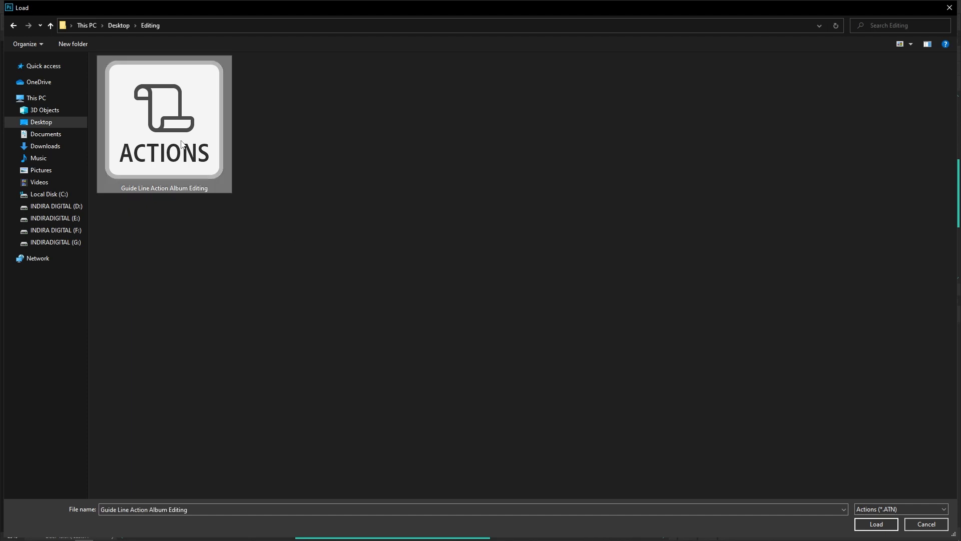
left_click(876, 523)
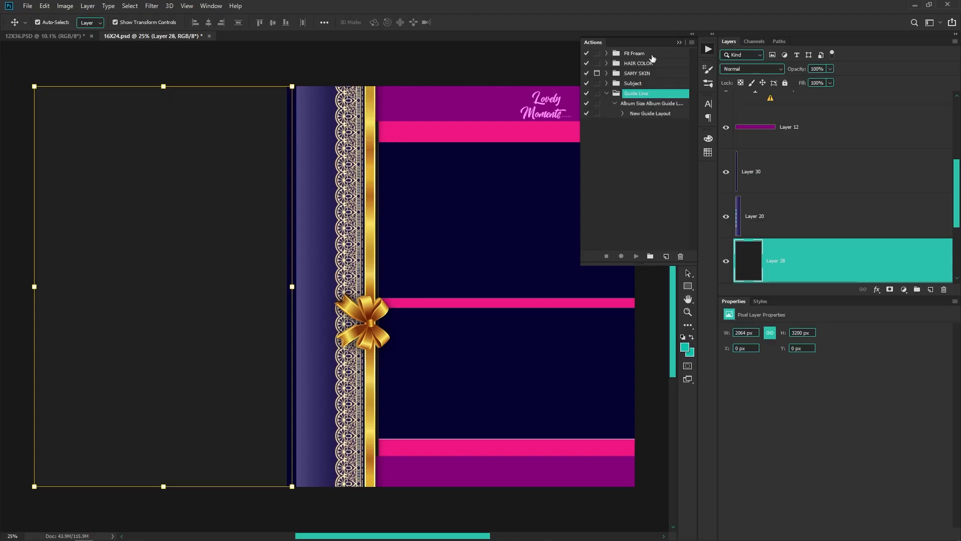
- Switch the actions to Button Mode and run Album Size Album Guide Line on the 16X24 document with no layer selected
left_click(692, 42)
left_click(730, 44)
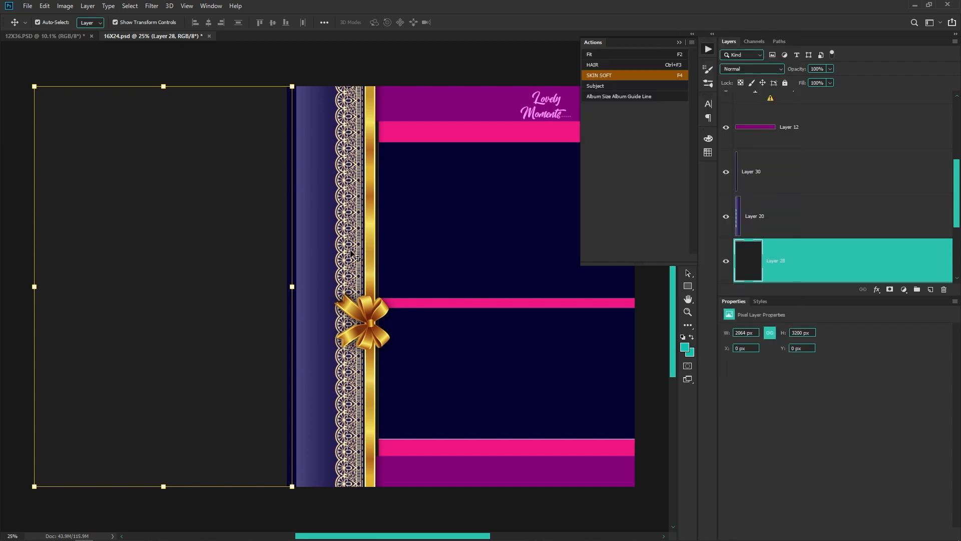
scroll(353, 423, "down", 3)
left_click(353, 422)
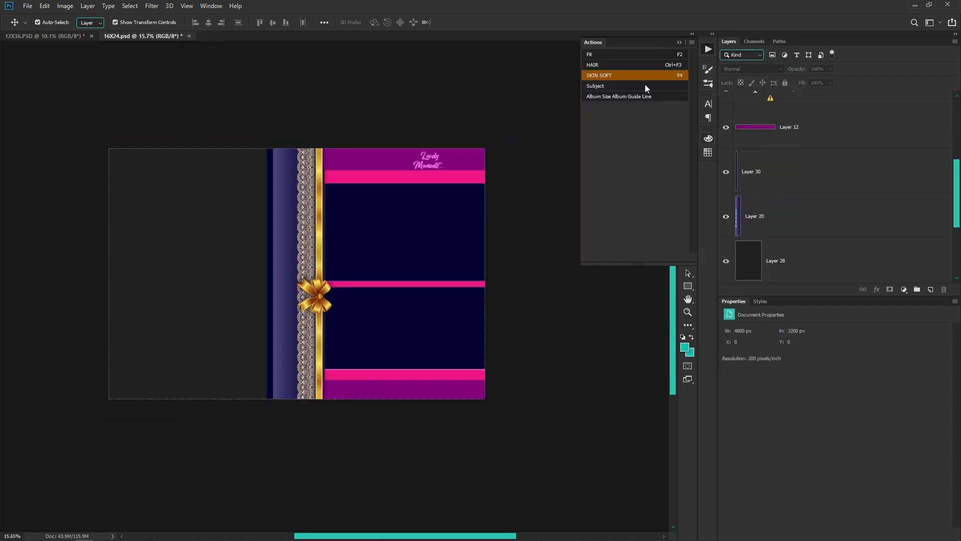
left_click(605, 99)
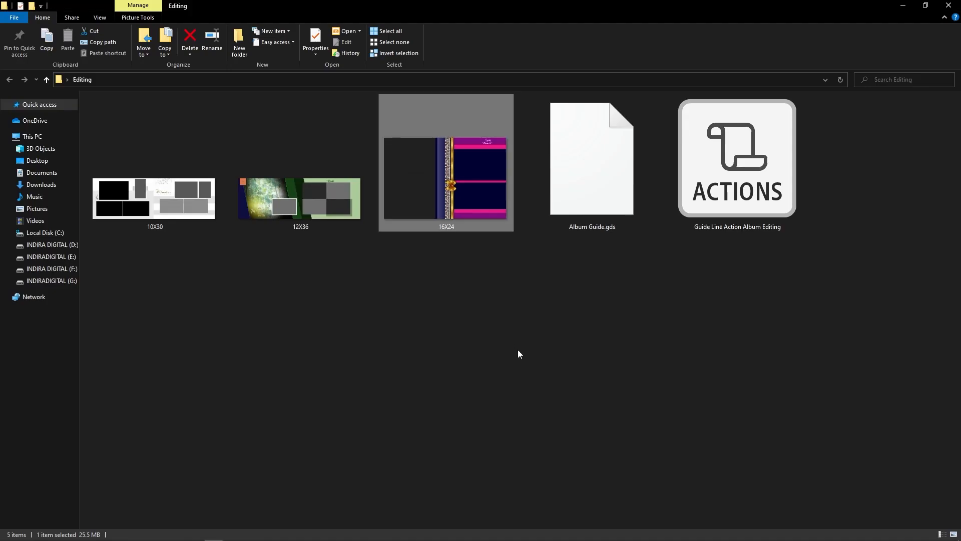
- Open the 10X30 design and replace its existing canvas guides by running the Album Size Album Guide Line action
key("alt+Tab")
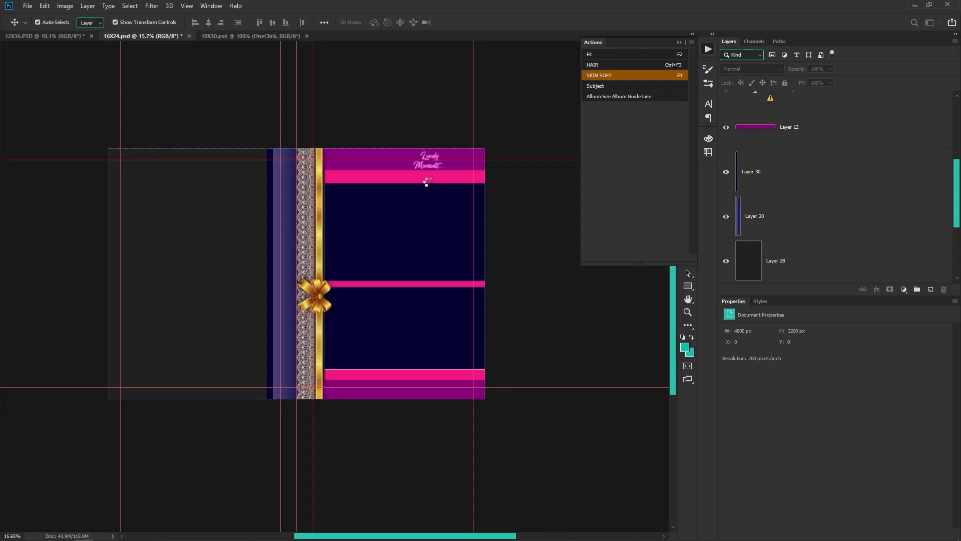
left_click(188, 6)
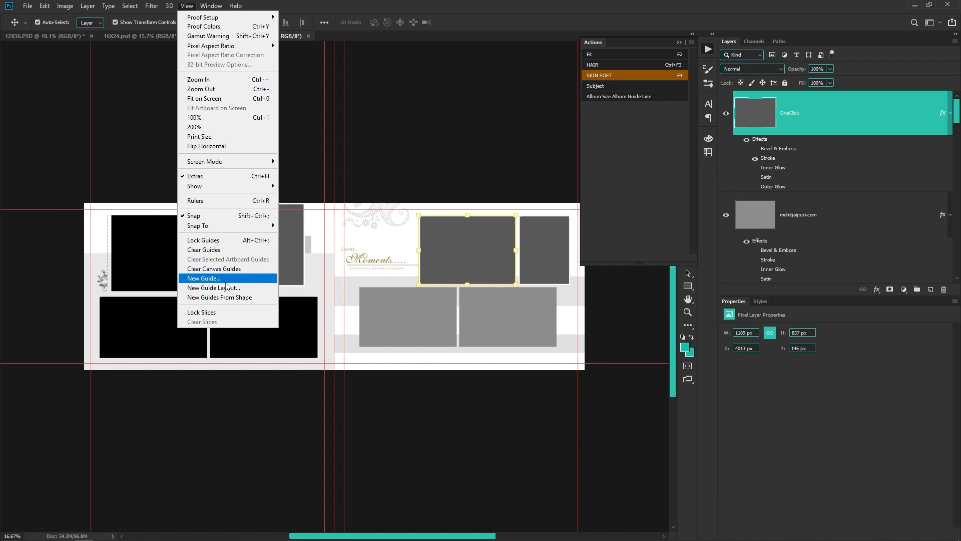
left_click(225, 270)
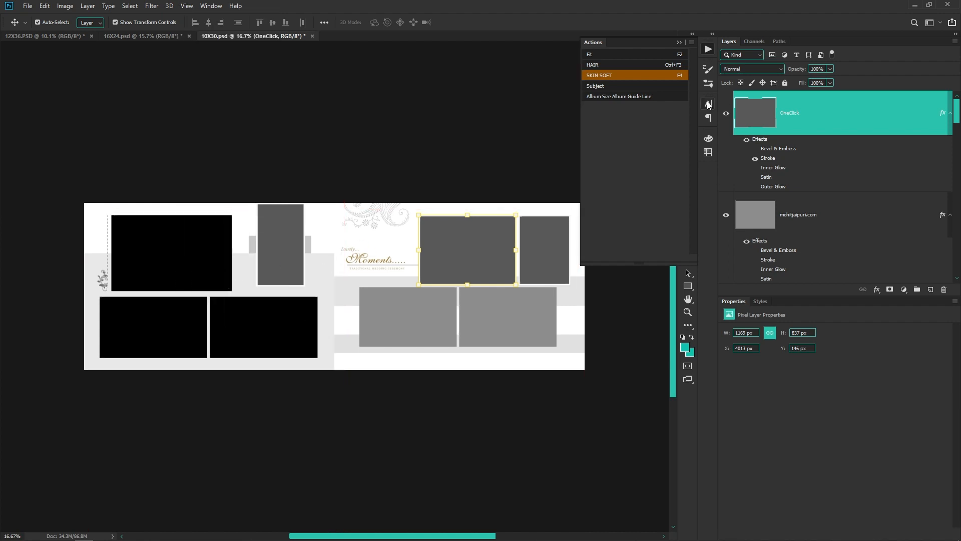
left_click(627, 97)
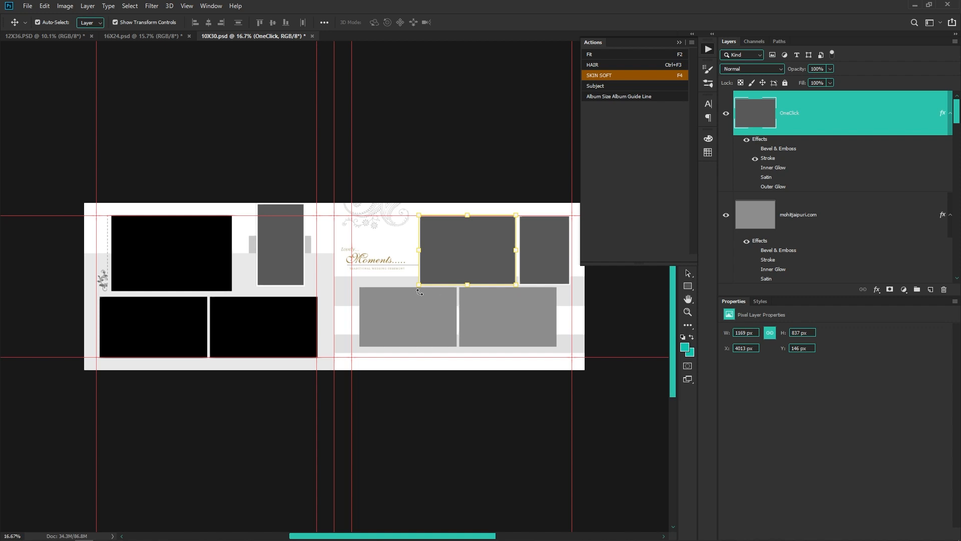
left_click(155, 47)
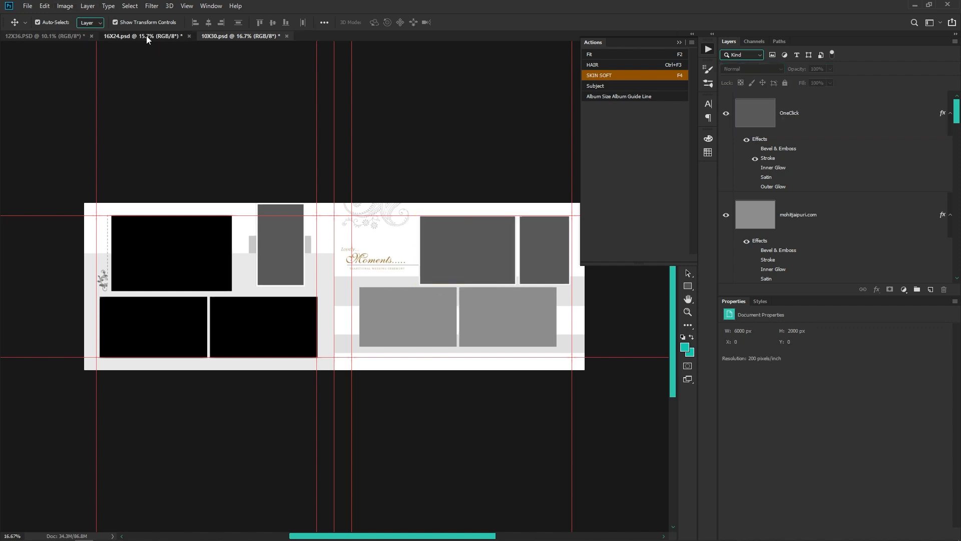
- Close the 16X24 and 12X36 documents without saving, and fit the 10X30 document on screen
left_click(148, 39)
key("ctrl+w")
key("Right")
key("Return")
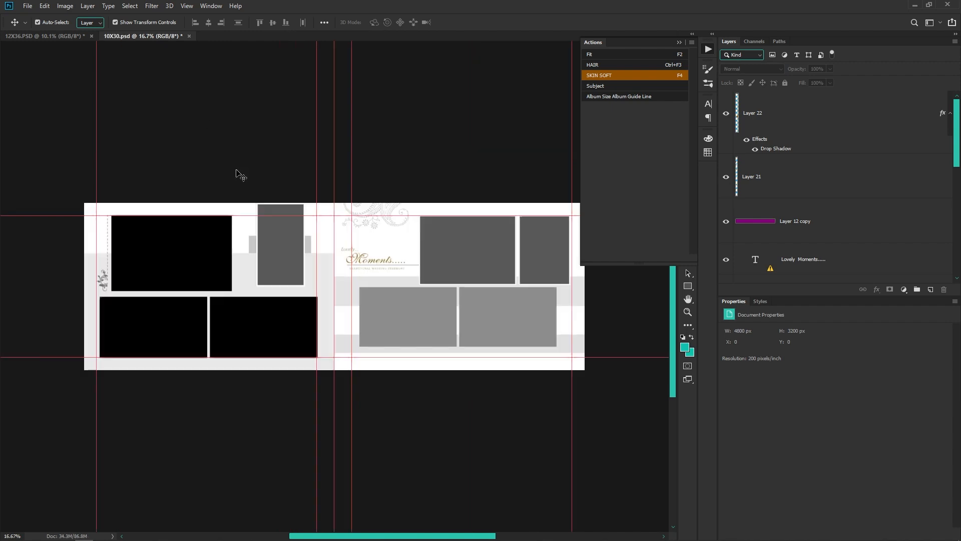
key("ctrl+w")
key("n")
key("ctrl+0")
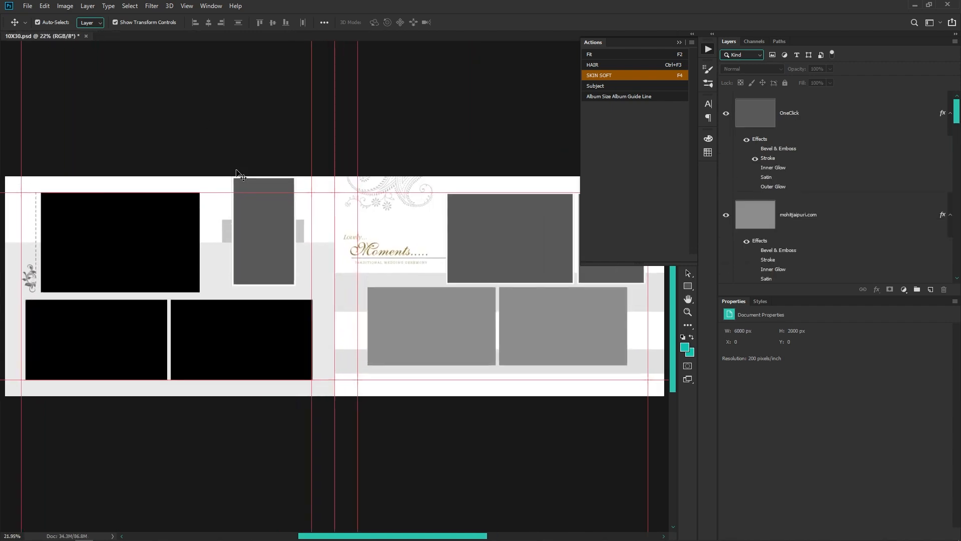
- Clear the canvas guides from the 10X30 document and duplicate the document
left_click(187, 5)
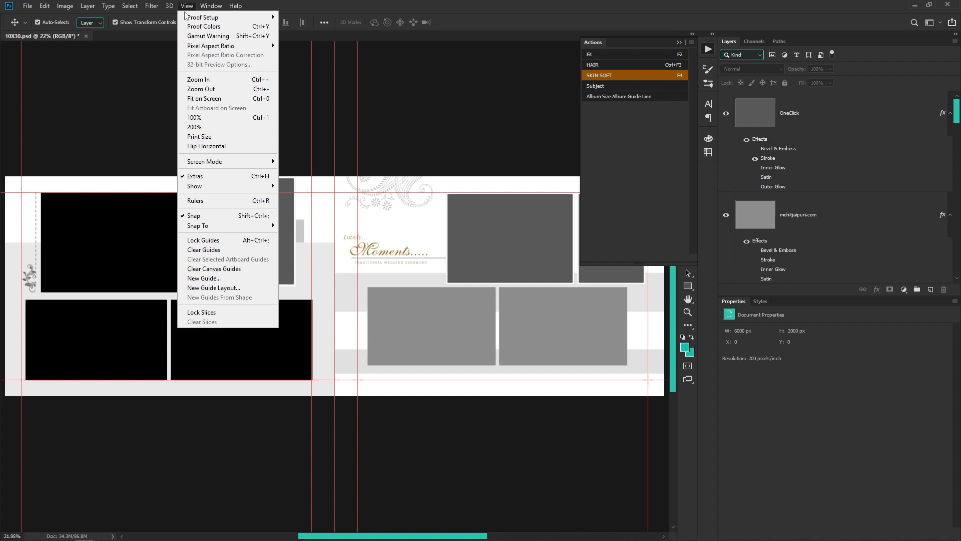
left_click(216, 269)
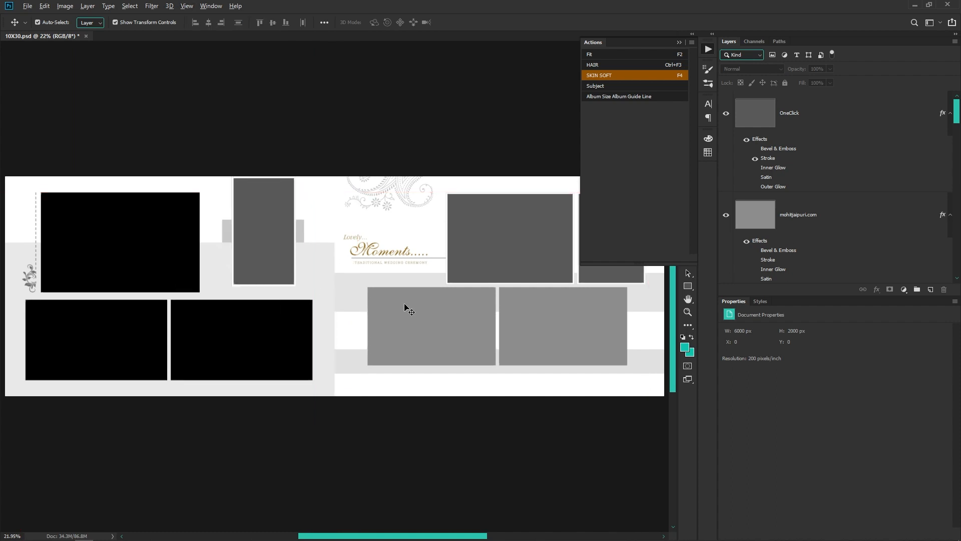
key("alt+i")
key("d")
key("Return")
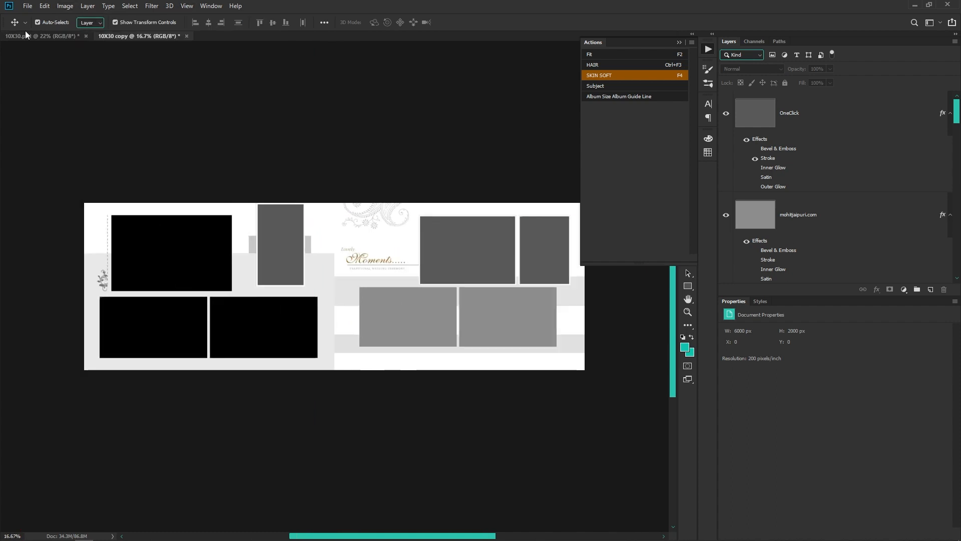
- Check the image size and resolution of the original 10X30 document
left_click(26, 34)
key("ctrl+alt+i")
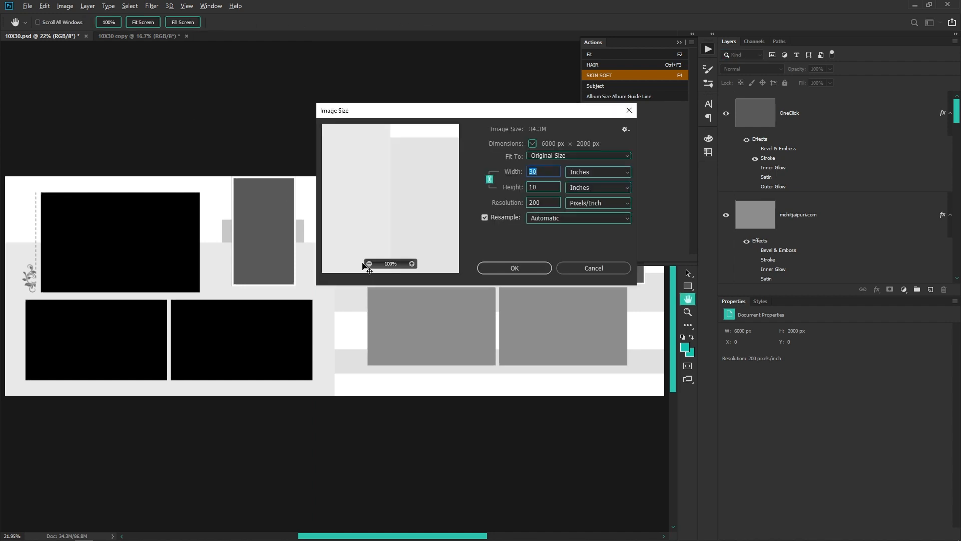
key("Escape")
- Set the duplicate document's resolution to 300 pixels/inch, then return to the original 10X30 document with the panels hidden
key("ctrl+Tab")
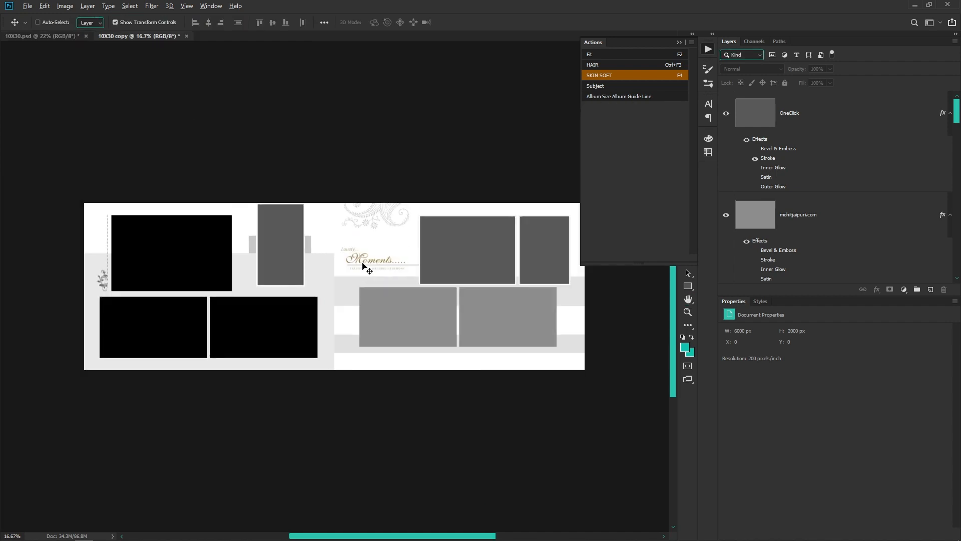
key("ctrl+alt+i")
key("Tab")
key("Tab")
type("300")
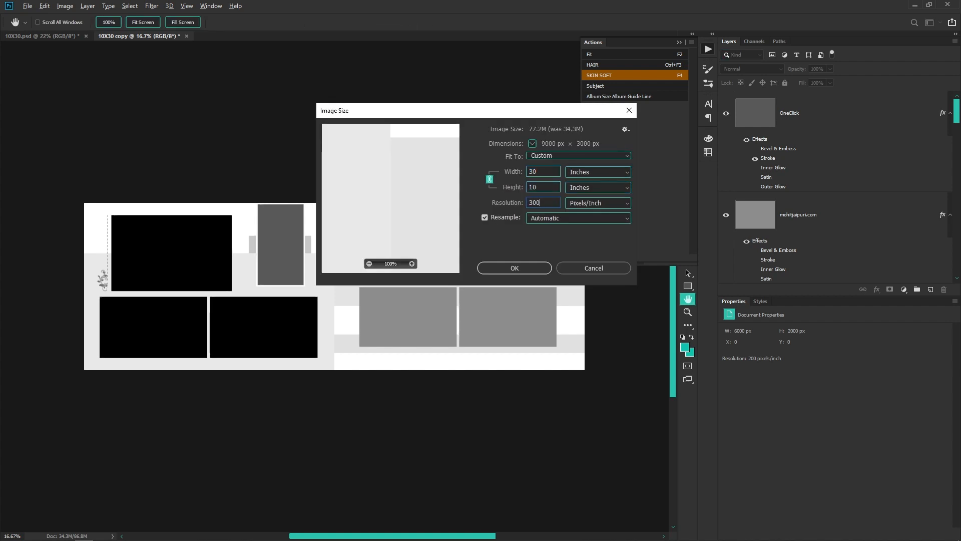
key("Return")
key("ctrl+Tab")
key("Tab")
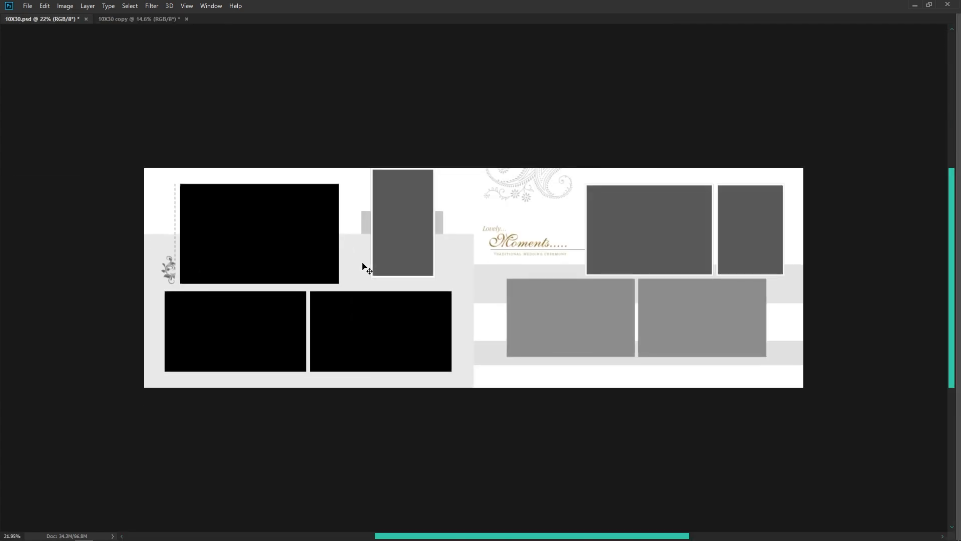
- Restore the hidden panels and play the Album Size Album Guide Line action on the original 10X30 document
key("Tab")
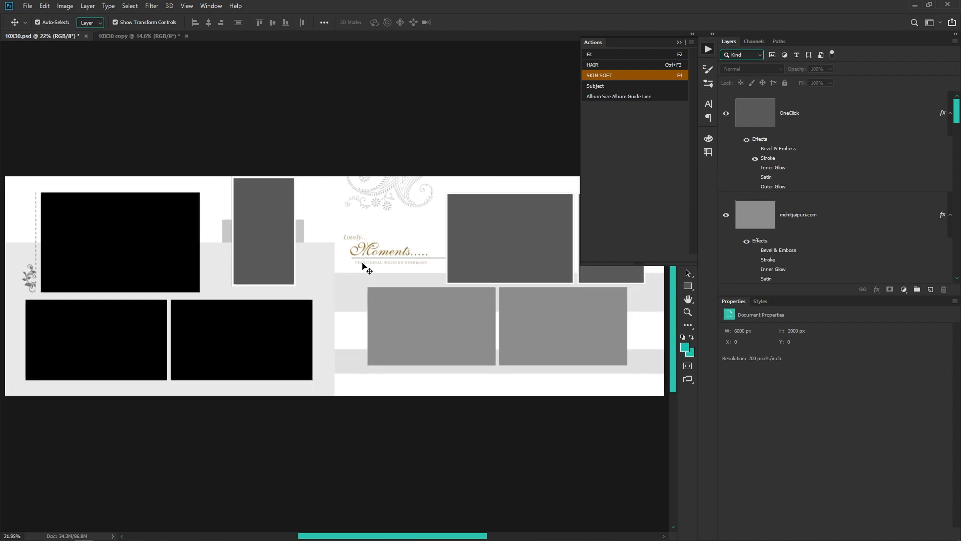
key("Tab")
key("Tab")
key("ctrl+Tab")
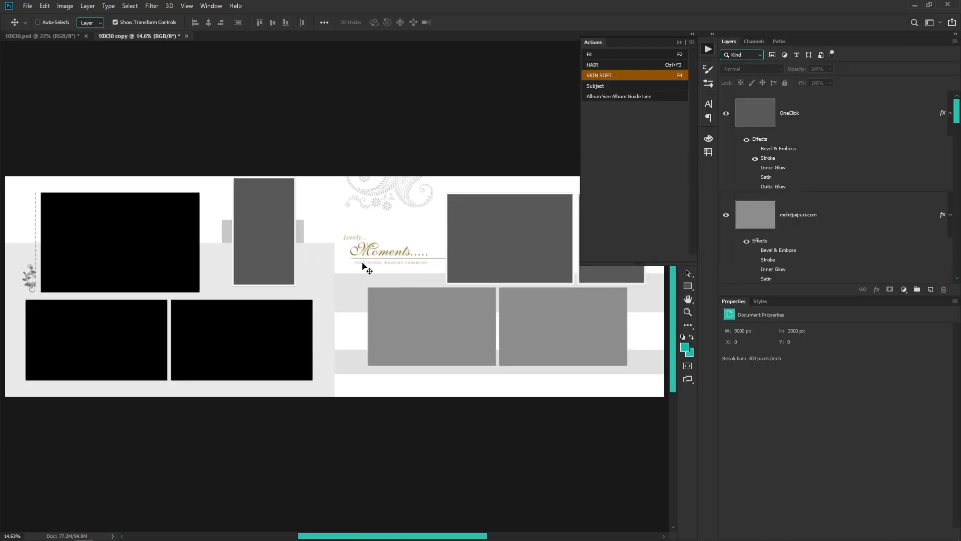
left_click(42, 36)
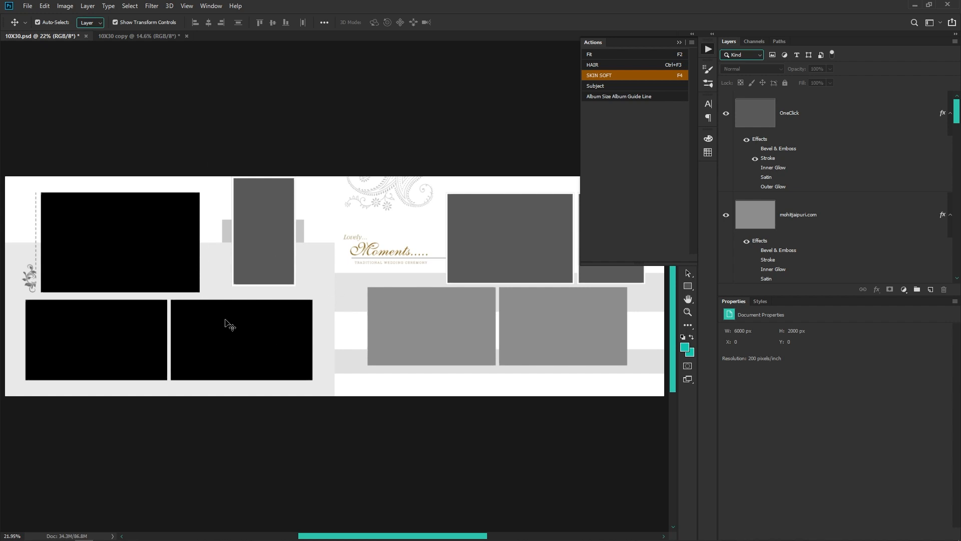
left_click(604, 97)
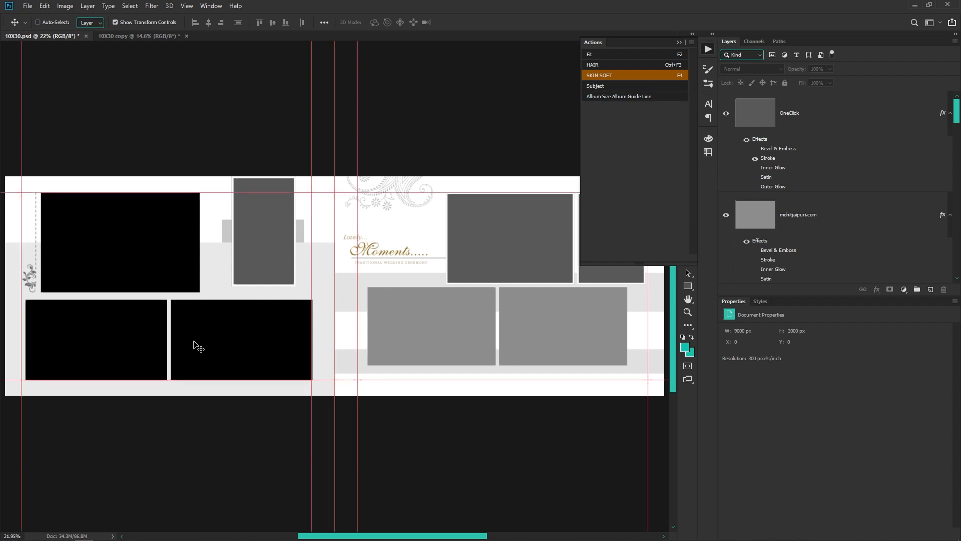
- Play the Album Size Album Guide Line action on the 10X30 copy and compare its guides with the original document's
key("ctrl+Tab")
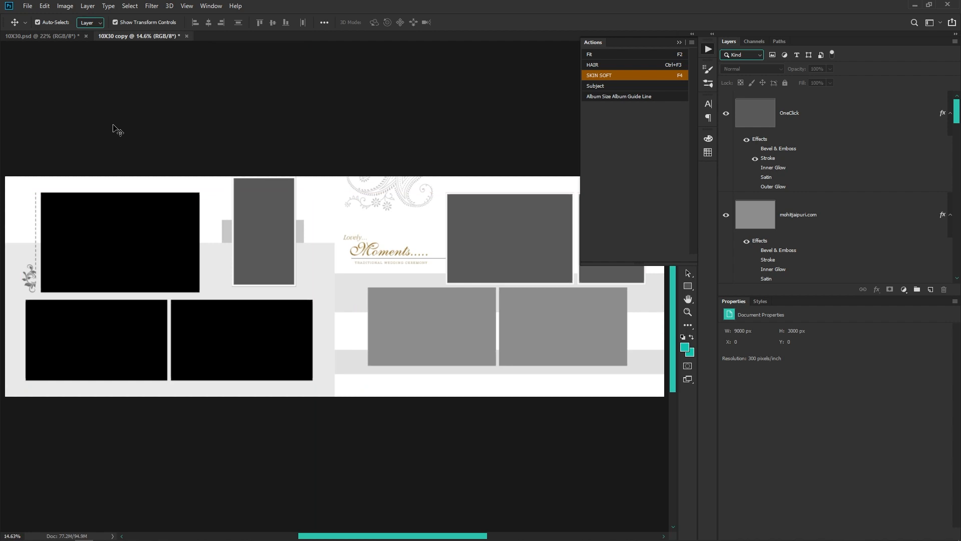
left_click(617, 97)
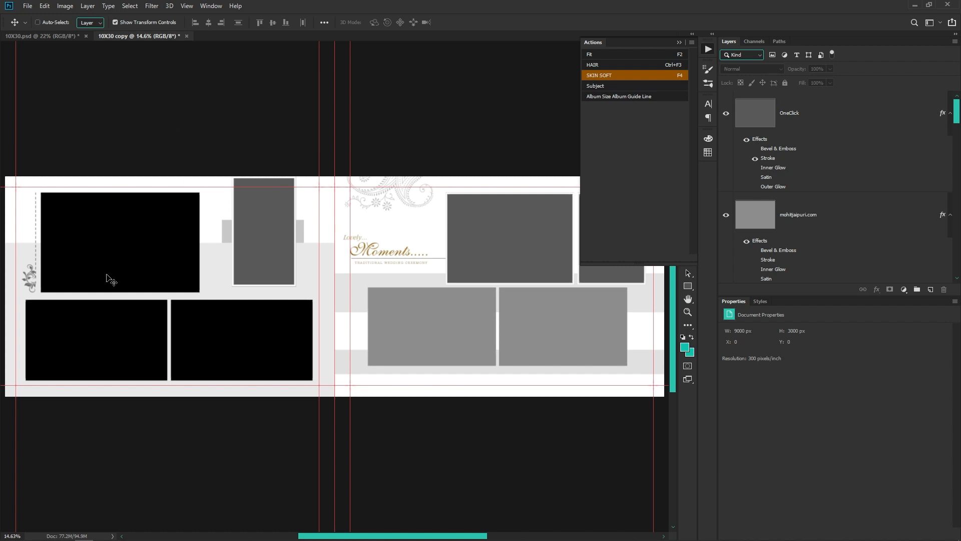
key("ctrl+Tab")
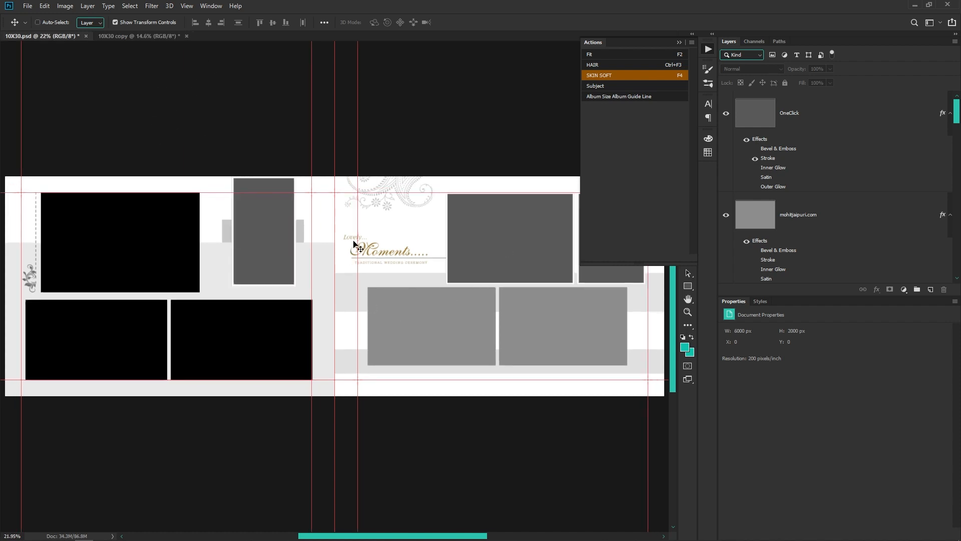
key("ctrl+Tab")
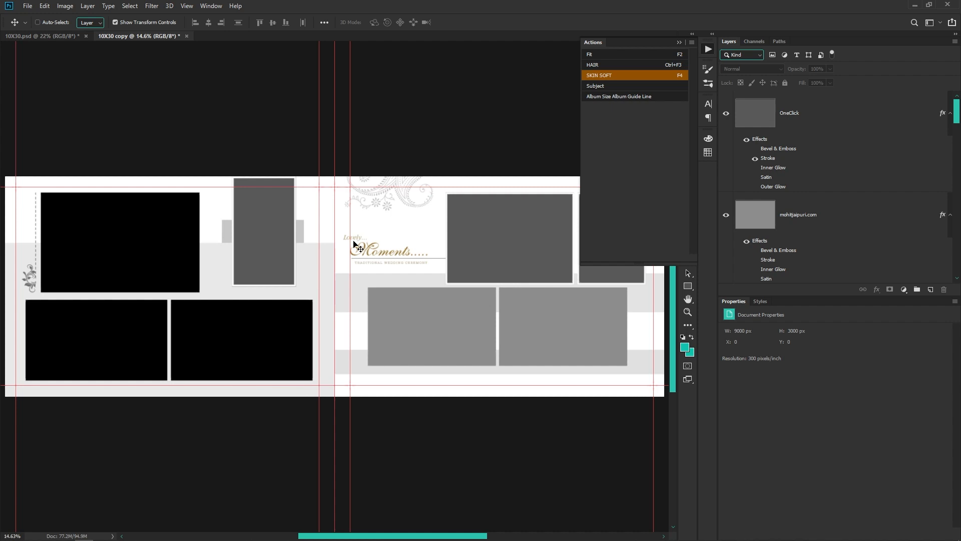
- Arrange the 10X30 copy and the original document one above the other in tiled windows
left_click(211, 5)
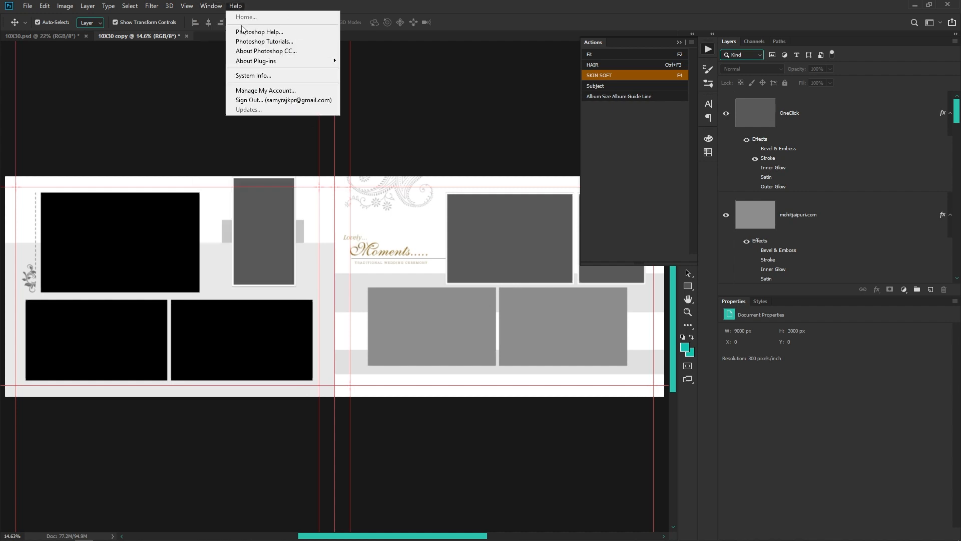
mouse_move(221, 17)
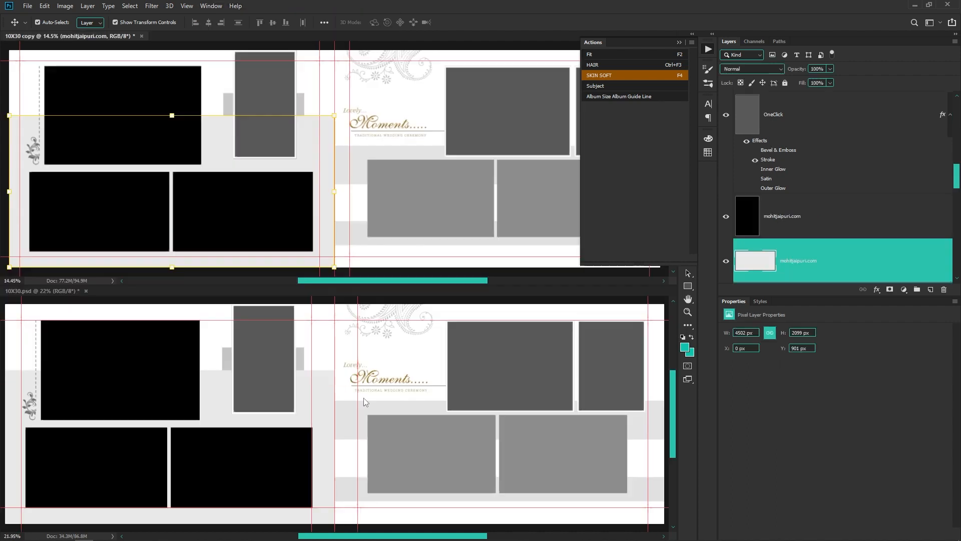
left_click(372, 50)
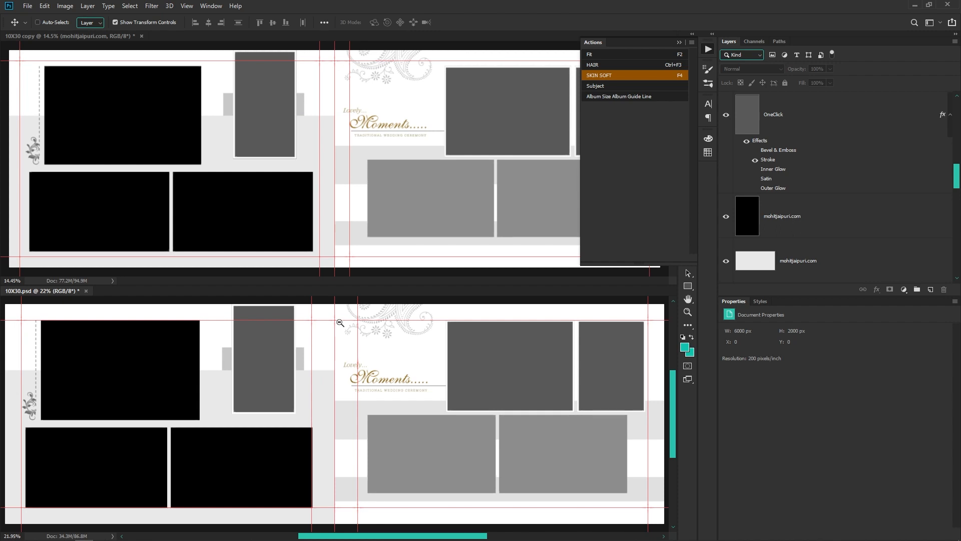
- Examine the center and margin guides of both tiled 10X30 documents up close, then fit each document on screen
scroll(340, 323, "up", 3)
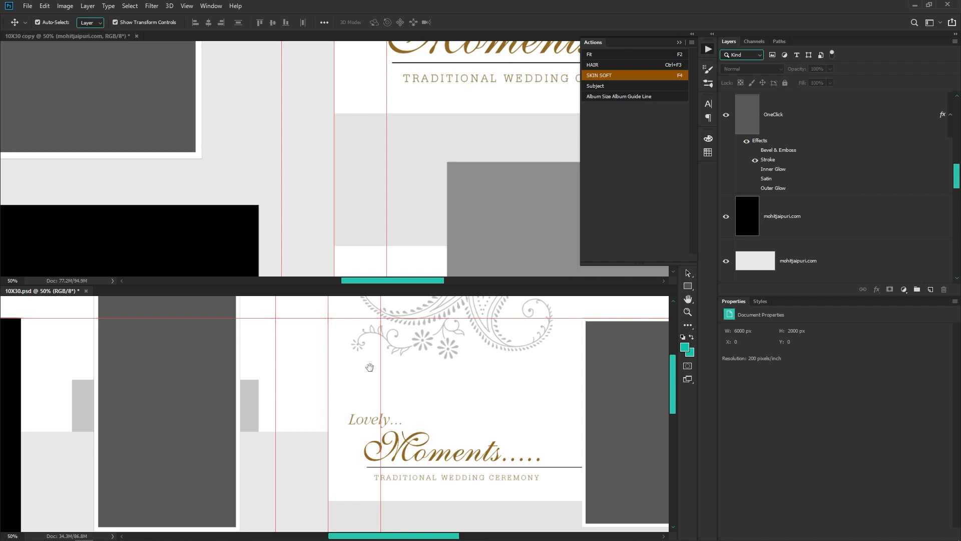
left_click_drag(359, 367, 367, 389)
key("ctrl+minus")
key("ctrl+minus")
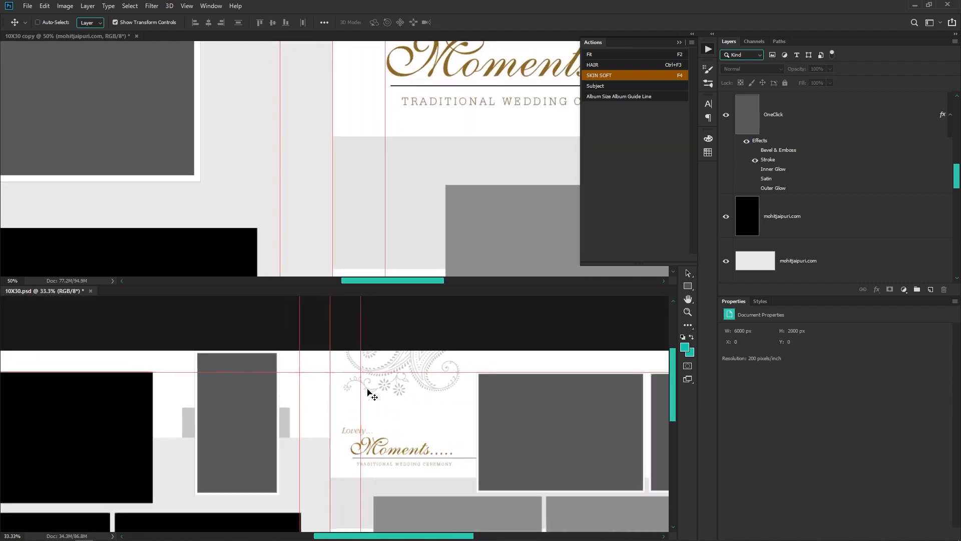
left_click(354, 185)
scroll(353, 185, "down", 1, "alt")
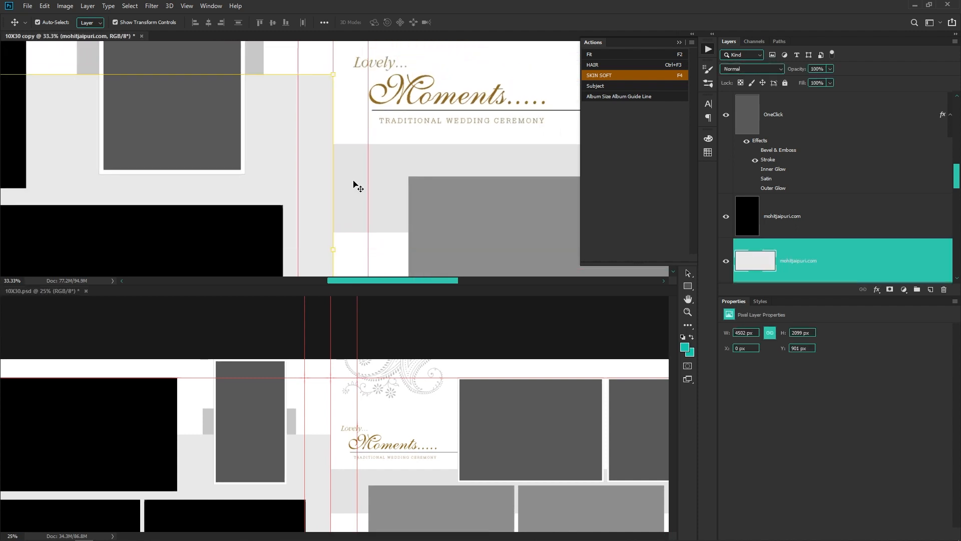
scroll(311, 144, "down", 5)
left_click_drag(350, 197, 354, 254)
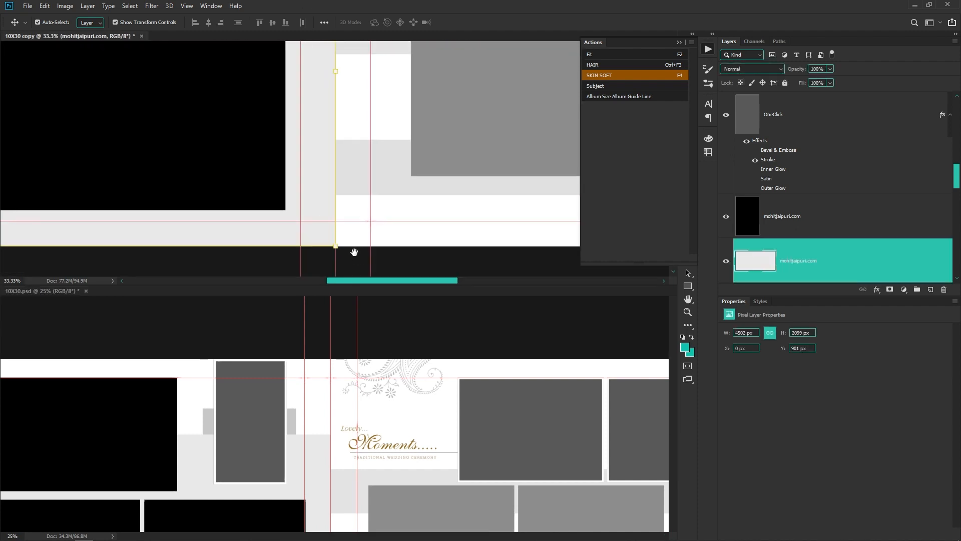
key("ctrl+0")
left_click(393, 429)
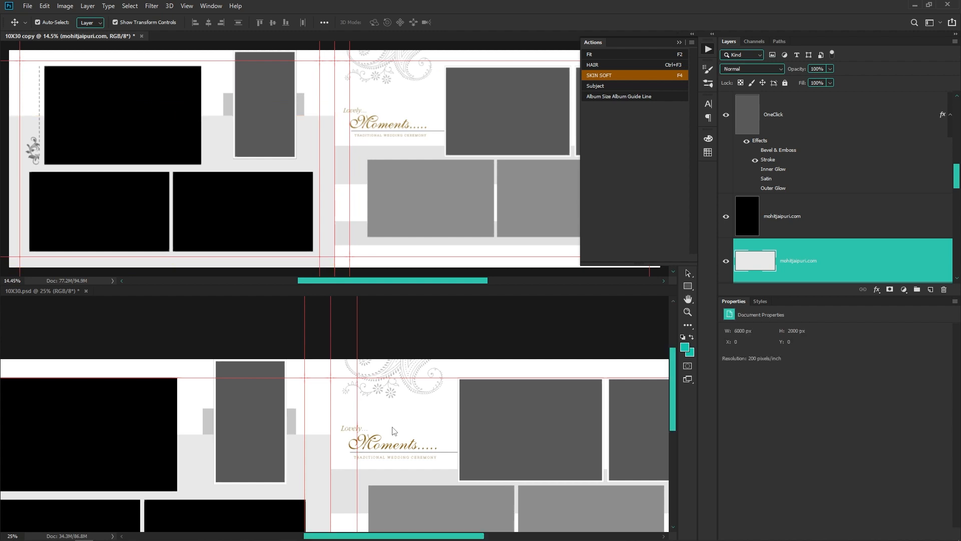
key("ctrl+0")
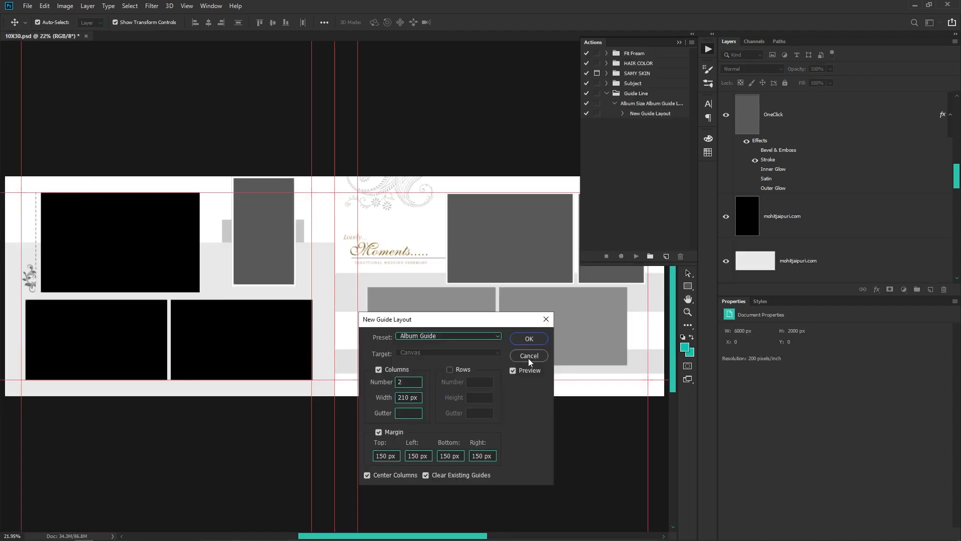
- Cancel the New Guide Layout settings and view the guide preset and action files in the Editing folder
left_click(529, 357)
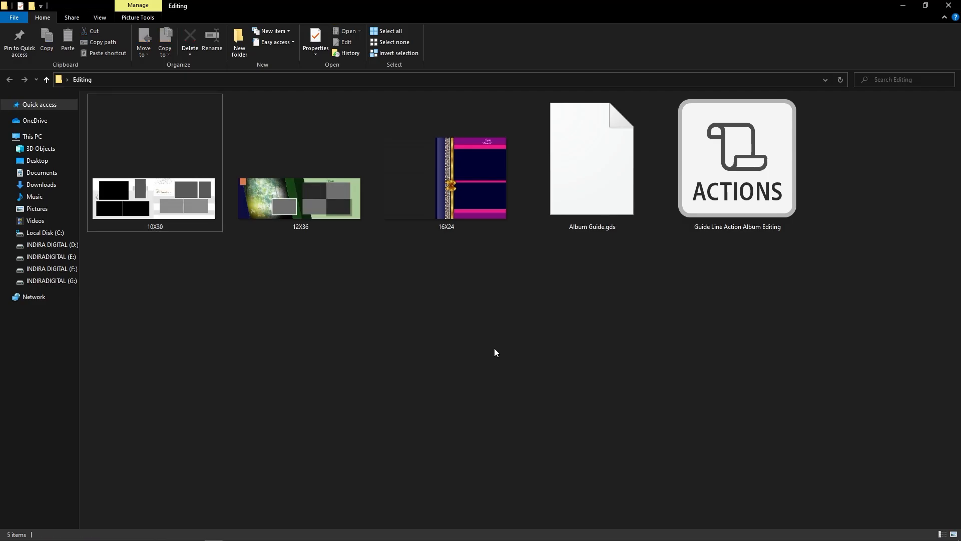
left_click(635, 194)
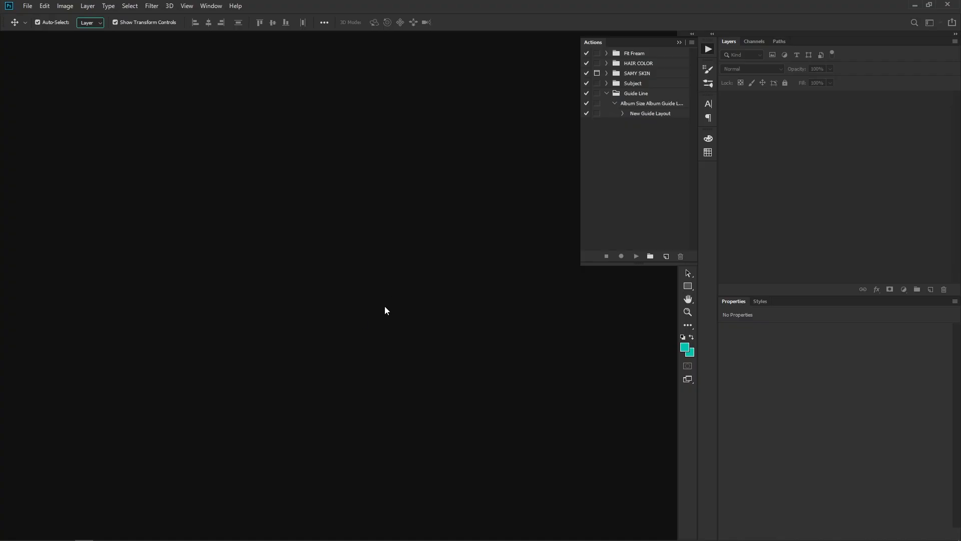
- Create a new document in Photoshop from the recent 24 x 16 in @ 300 ppi preset
key("ctrl+n")
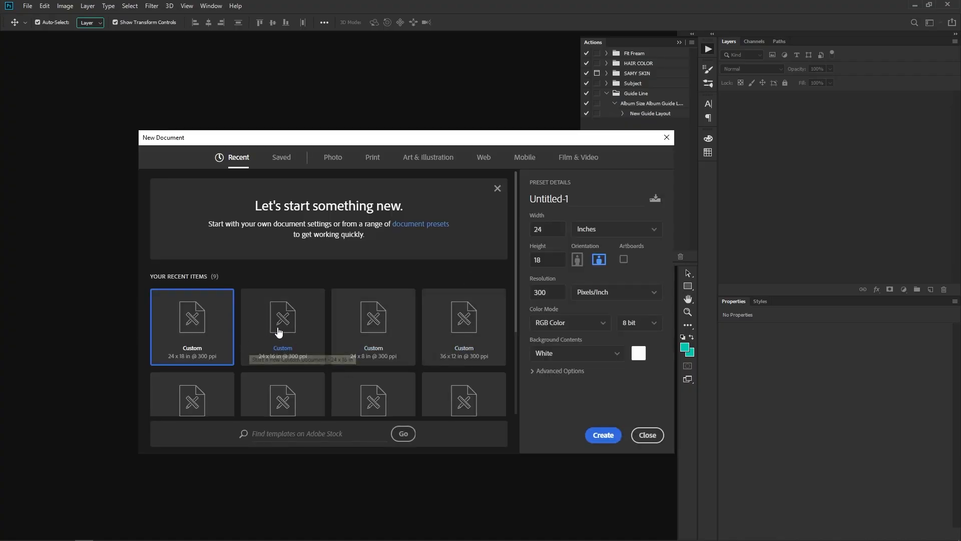
double_click(279, 332)
- Apply the Album Guide preset as a new guide layout on the blank document and view it with the panels hidden
left_click_drag(377, 223, 293, 156)
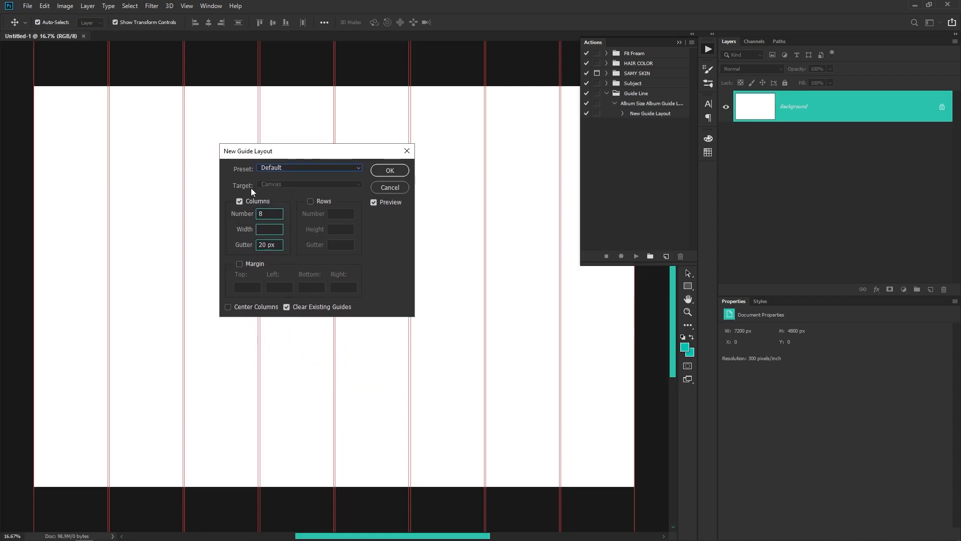
left_click(280, 170)
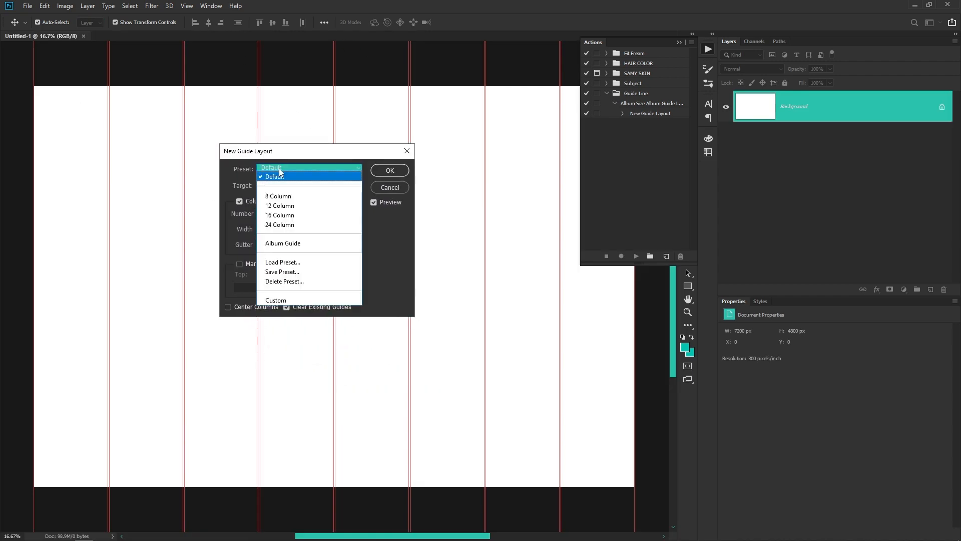
left_click(307, 244)
left_click(390, 170)
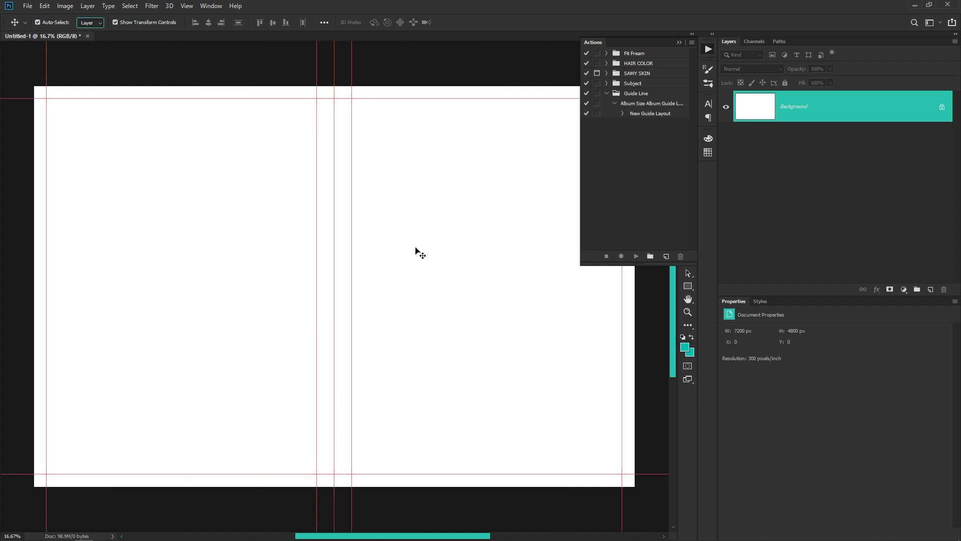
key("Tab")
key("ctrl+minus")
scroll(479, 278, "up", 1)
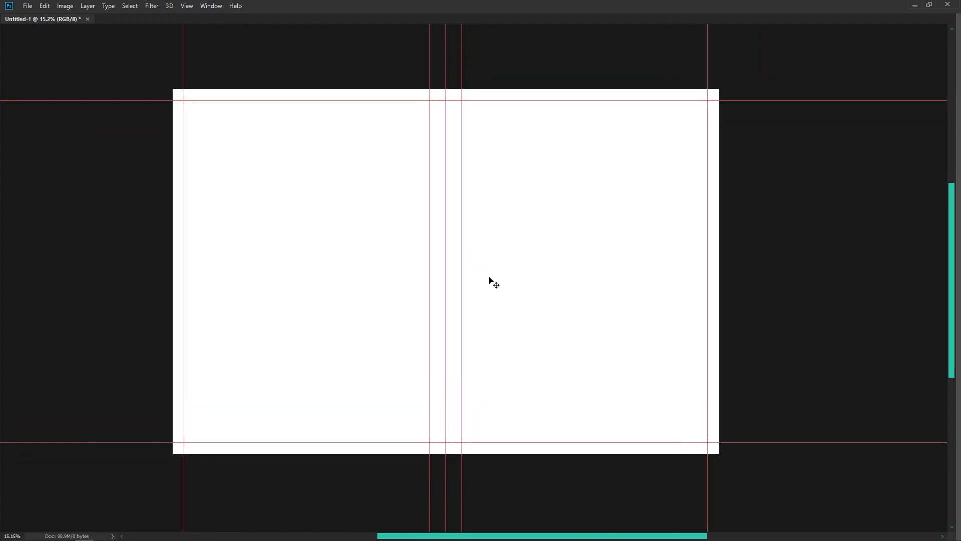